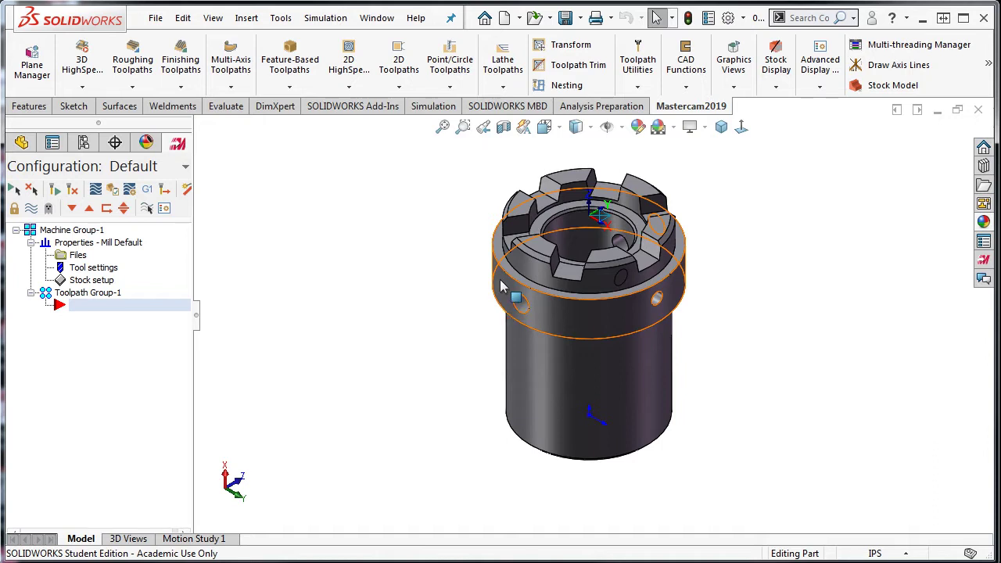
# Step: Show the FeatureManager design tree for part 02_05 in place of the Mastercam tree
pyautogui.click(21, 142)
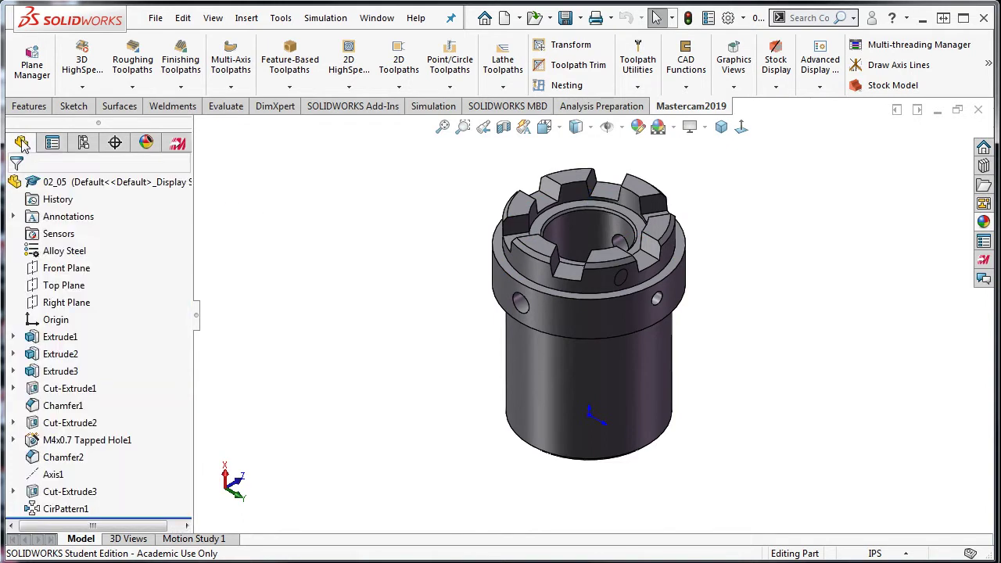
# Step: Start a new sketch on the Top Plane and view it normal to the plane
pyautogui.click(72, 286)
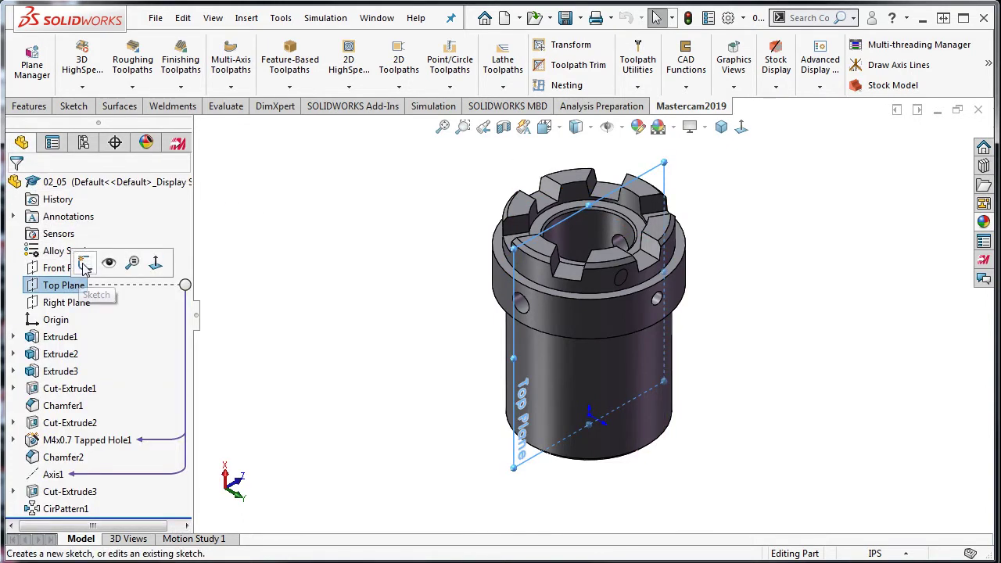
pyautogui.click(85, 263)
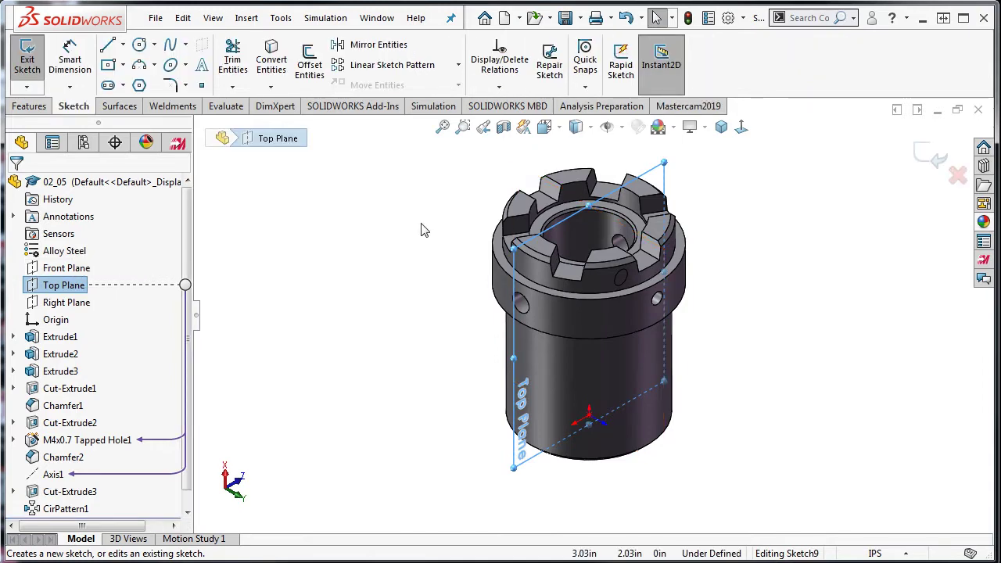
pyautogui.click(741, 128)
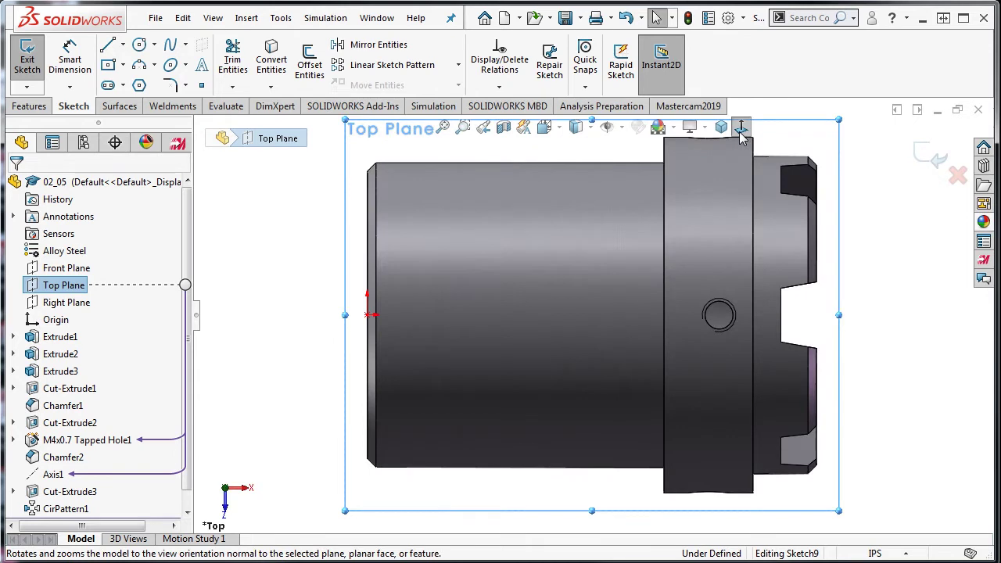
pyautogui.click(272, 86)
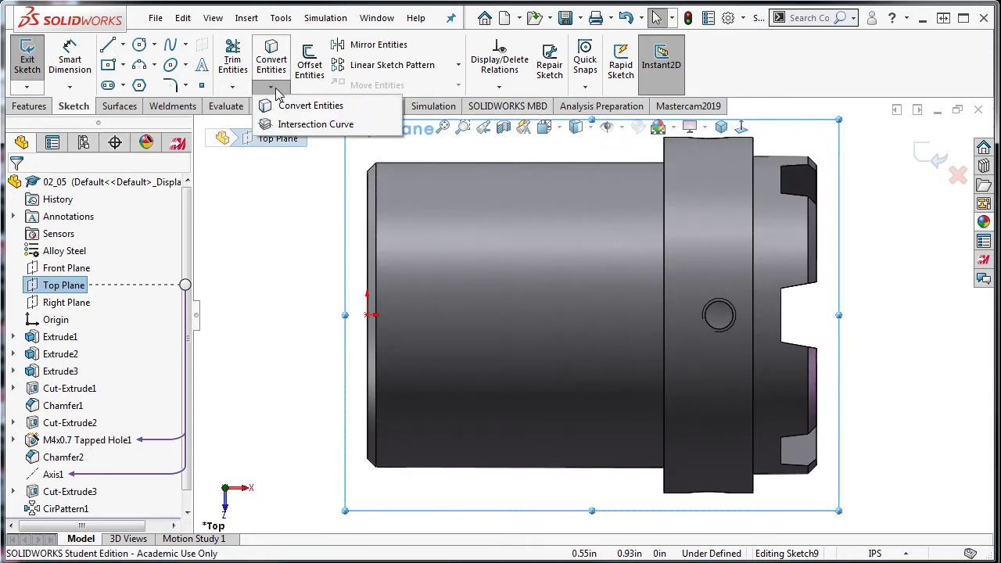
# Step: Pick the main cylinder, left chamfer, flange, end and slotted-end faces for intersection curves
pyautogui.click(293, 125)
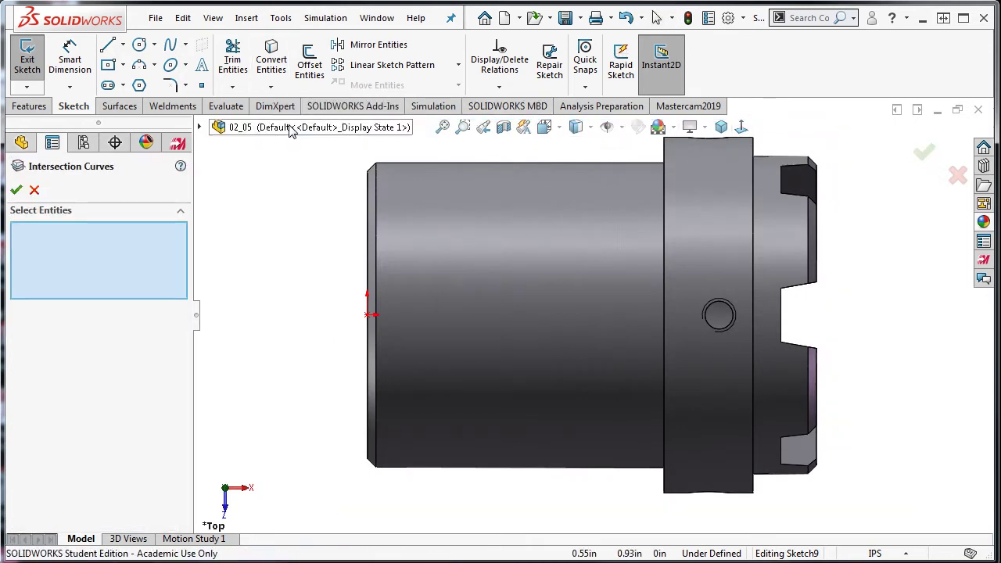
pyautogui.click(408, 206)
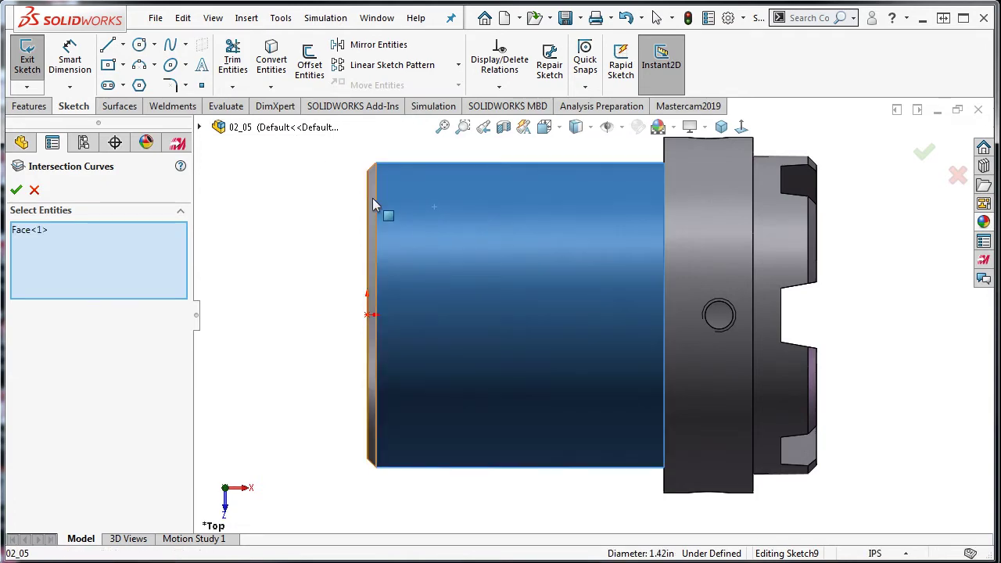
pyautogui.click(371, 199)
pyautogui.click(713, 217)
pyautogui.click(788, 228)
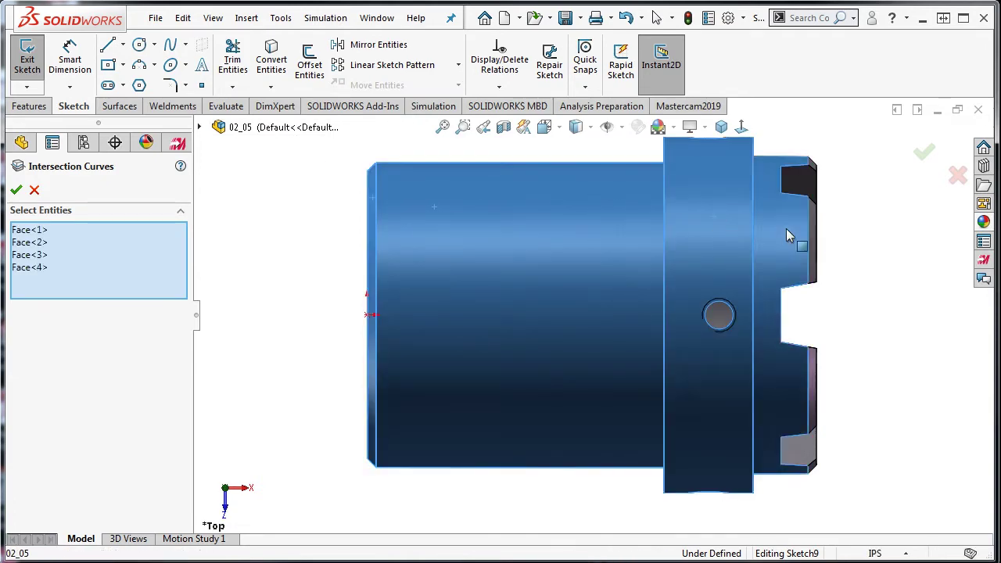
pyautogui.moveTo(863, 230); pyautogui.dragTo(764, 209, button='middle')
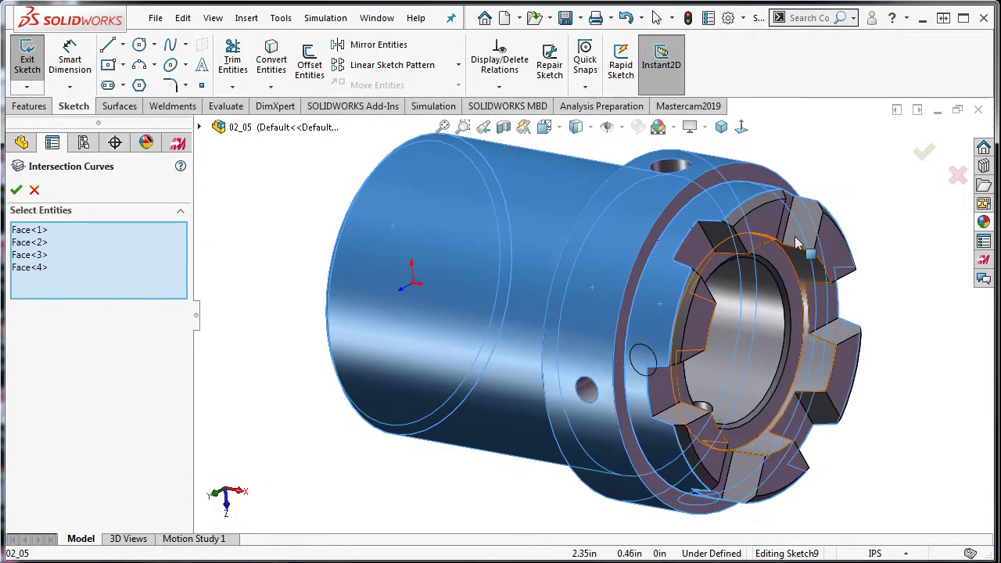
pyautogui.click(755, 210)
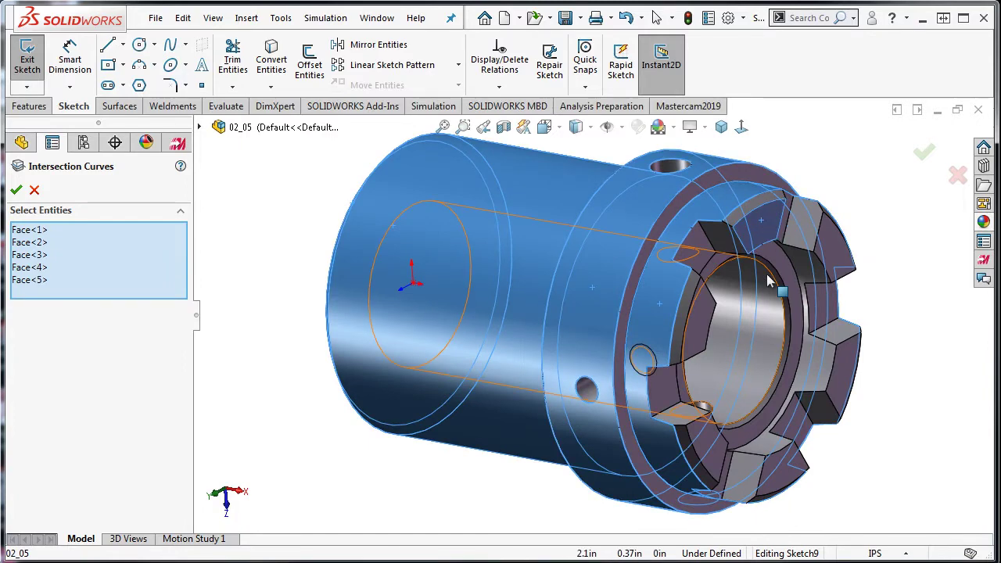
pyautogui.click(750, 211)
# Step: Add the inner bore and bored-end chamfer ring faces, then create the intersection curves
pyautogui.moveTo(750, 211); pyautogui.dragTo(732, 150, button='middle')
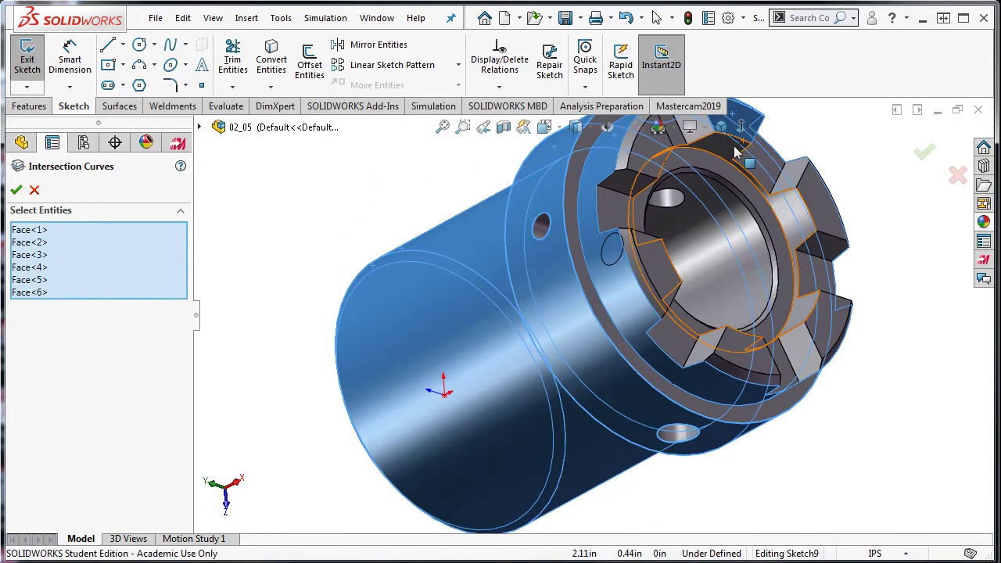
pyautogui.click(727, 164)
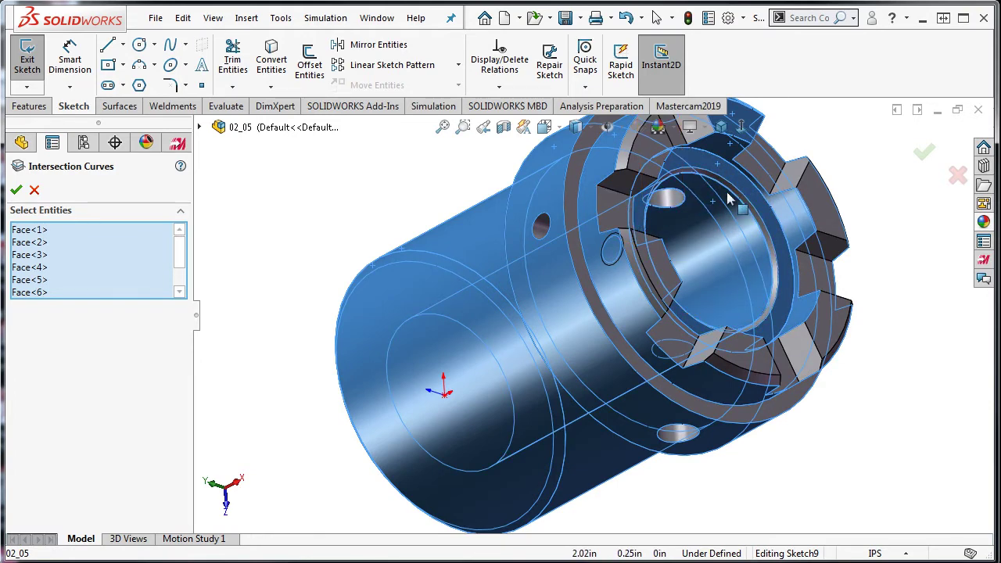
pyautogui.scroll(-3, 714, 209)
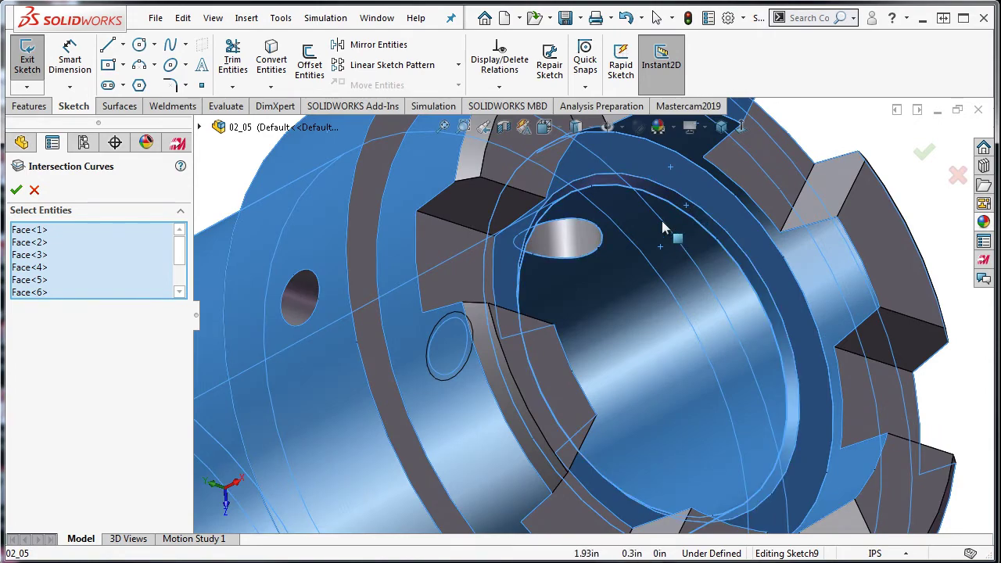
pyautogui.scroll(2, 688, 219)
pyautogui.scroll(3, 663, 227)
pyautogui.moveTo(662, 235); pyautogui.dragTo(551, 266, button='middle')
pyautogui.scroll(1, 501, 331)
pyautogui.scroll(-4, 344, 283)
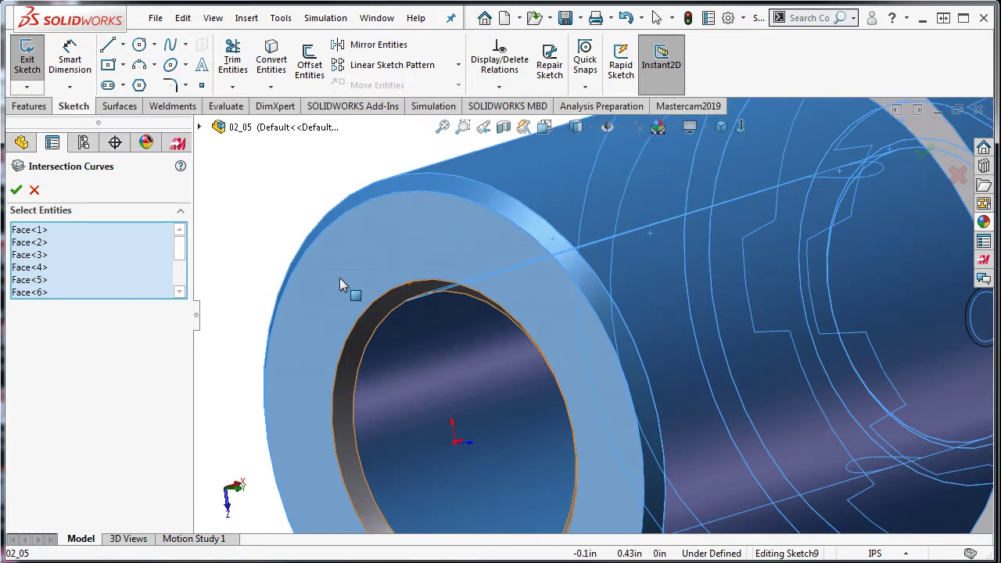
pyautogui.click(382, 315)
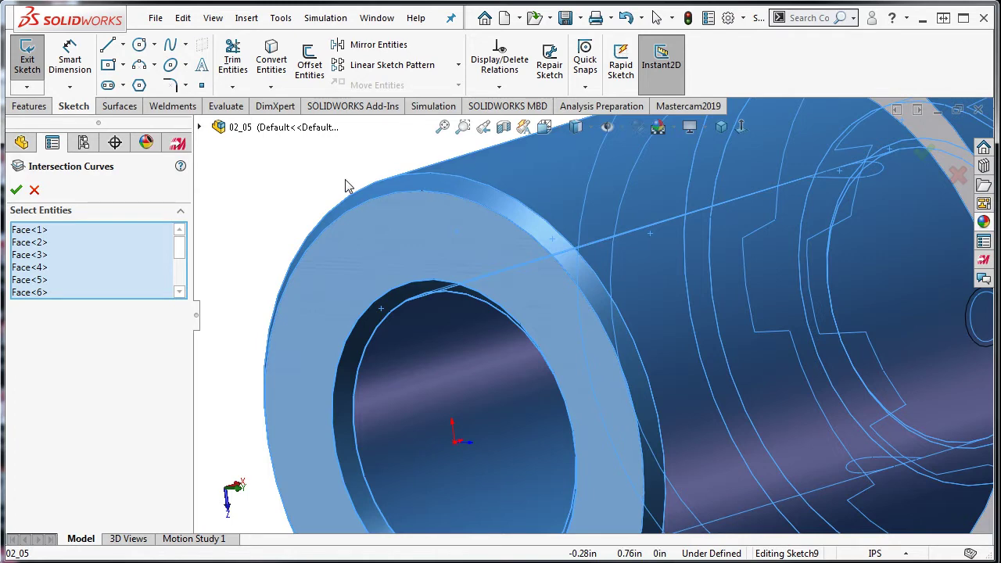
pyautogui.click(16, 190)
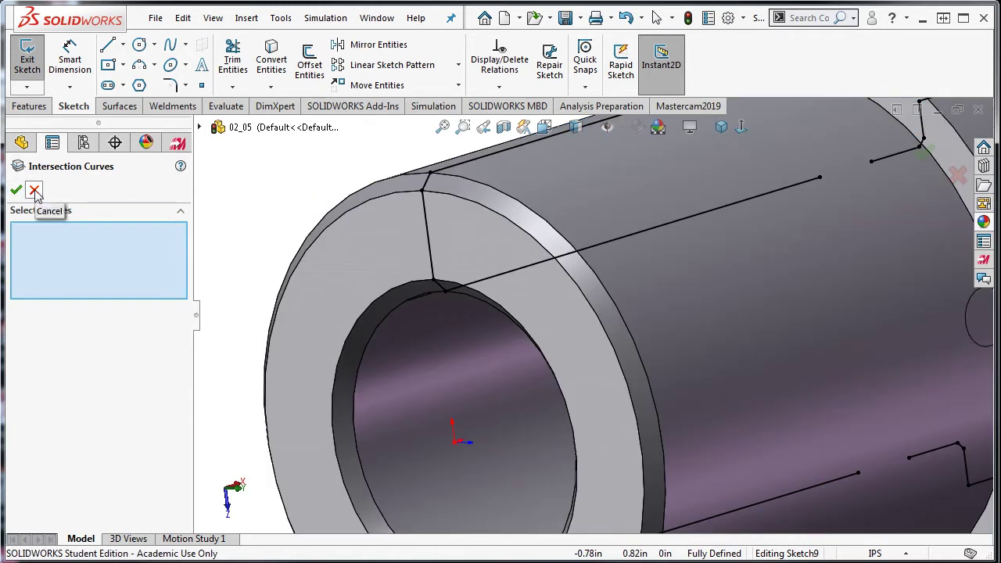
# Step: Close Intersection Curves, view the Top Plane normal, and box-select the lower-half curves
pyautogui.click(35, 190)
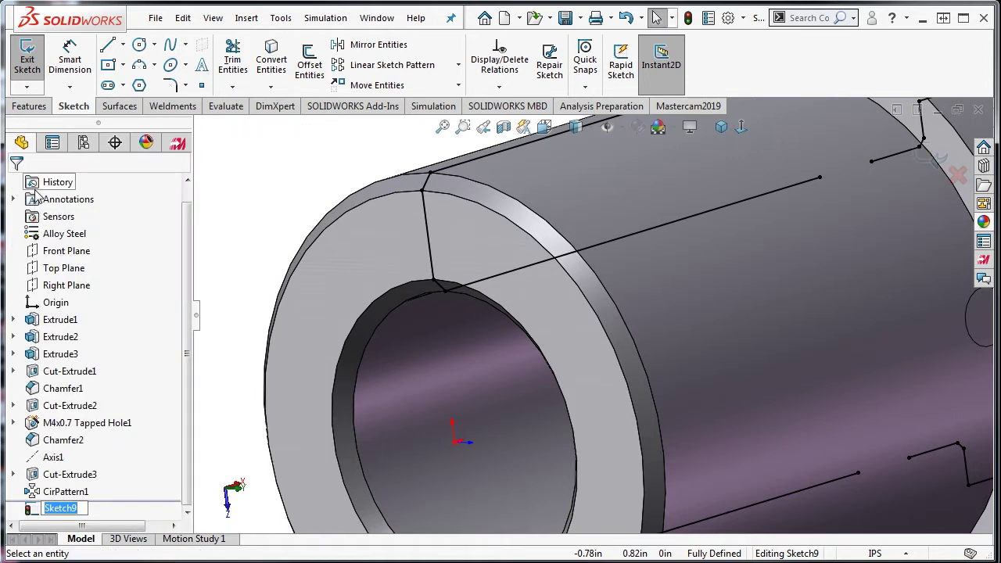
pyautogui.click(61, 269)
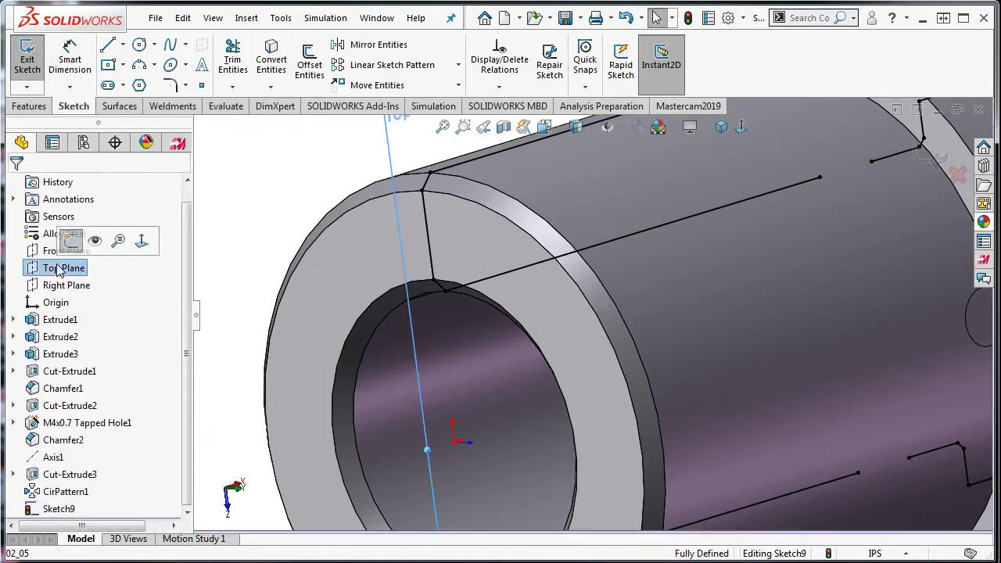
pyautogui.click(141, 240)
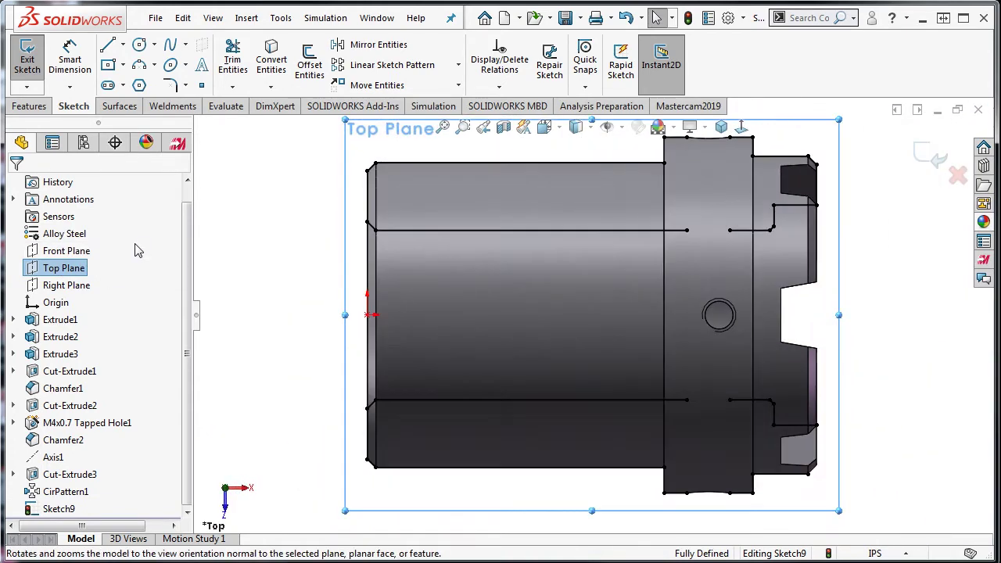
pyautogui.click(283, 368)
pyautogui.moveTo(279, 360)
pyautogui.mouseDown()
pyautogui.moveTo(348, 422)
pyautogui.moveTo(598, 523)
pyautogui.moveTo(851, 516)
pyautogui.mouseUp()
# Step: Delete the lower-half curves and the short line near the flange
pyautogui.press('Delete')
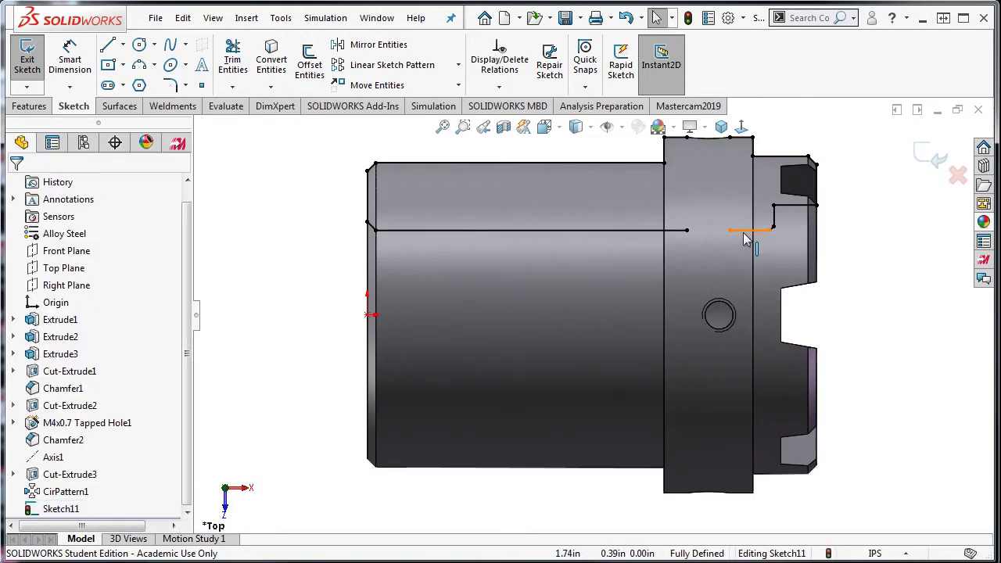
pyautogui.moveTo(744, 233)
pyautogui.mouseDown()
pyautogui.moveTo(757, 213)
pyautogui.moveTo(749, 143)
pyautogui.mouseUp()
pyautogui.press('Escape')
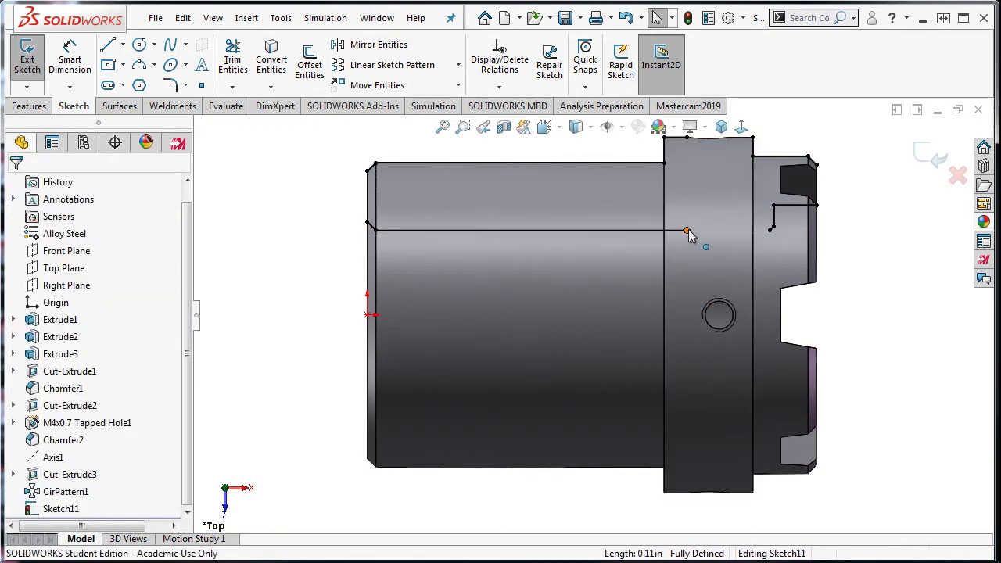
# Step: Extend the horizontal bore line to the step corner and merge the two endpoints
pyautogui.moveTo(686, 230)
pyautogui.mouseDown()
pyautogui.moveTo(771, 234)
pyautogui.moveTo(758, 258)
pyautogui.moveTo(764, 239)
pyautogui.mouseUp()
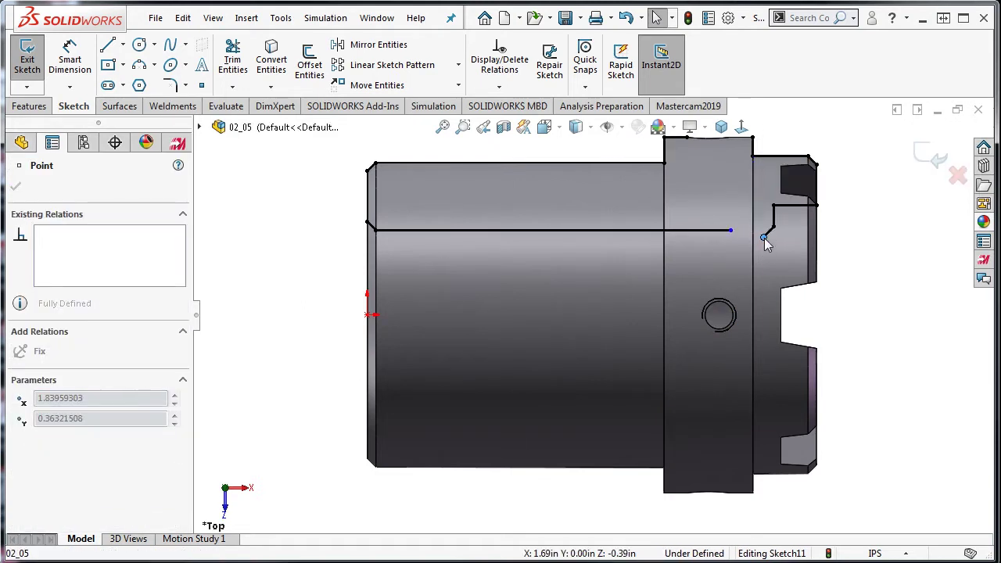
pyautogui.click(730, 231)
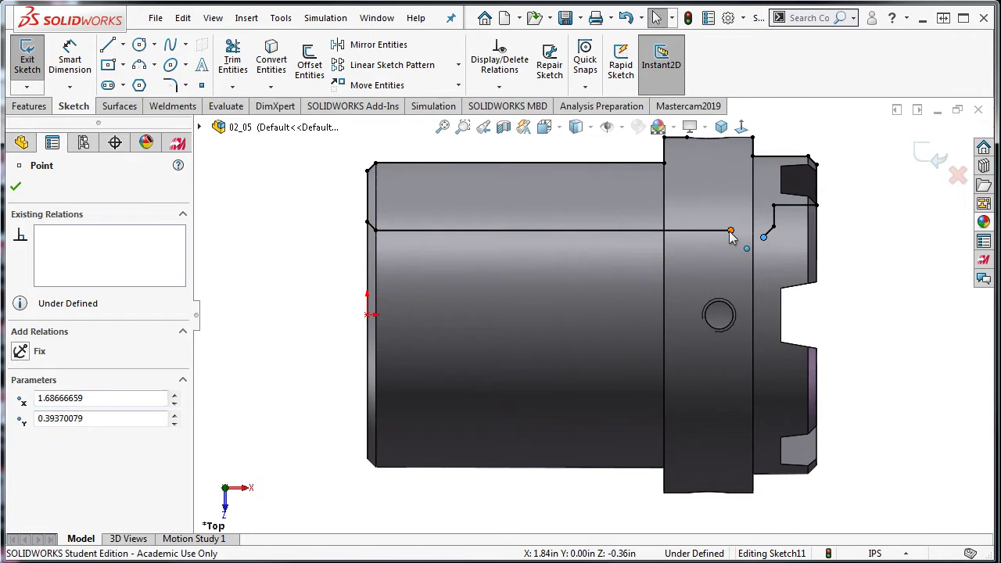
pyautogui.keyDown('ctrl'); pyautogui.click(763, 236); pyautogui.keyUp('ctrl')
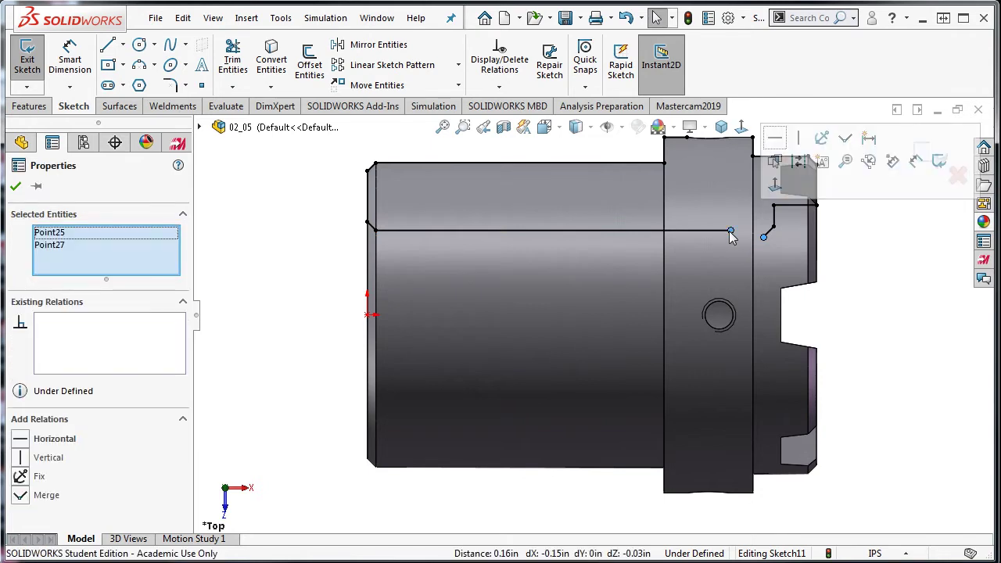
pyautogui.click(845, 140)
pyautogui.click(825, 242)
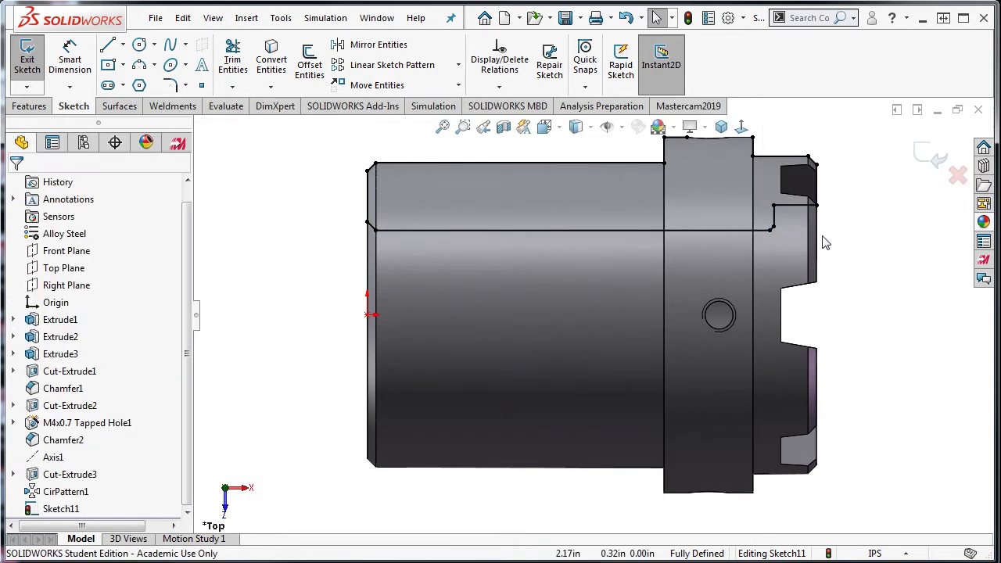
# Step: Merge the two loose points at the flange's top corner to close the profile
pyautogui.click(753, 138)
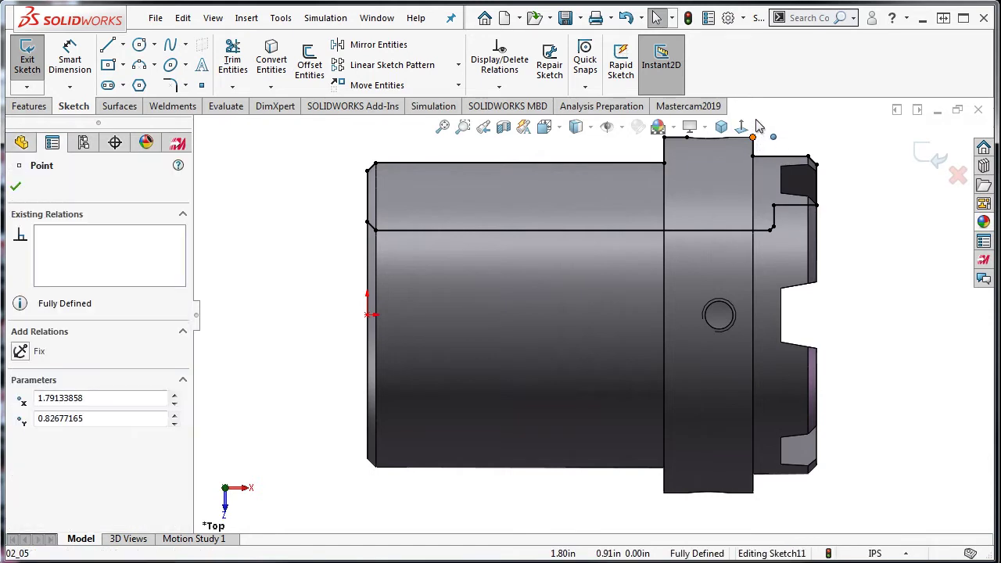
pyautogui.moveTo(752, 136); pyautogui.dragTo(756, 125)
pyautogui.scroll(2, 775, 143)
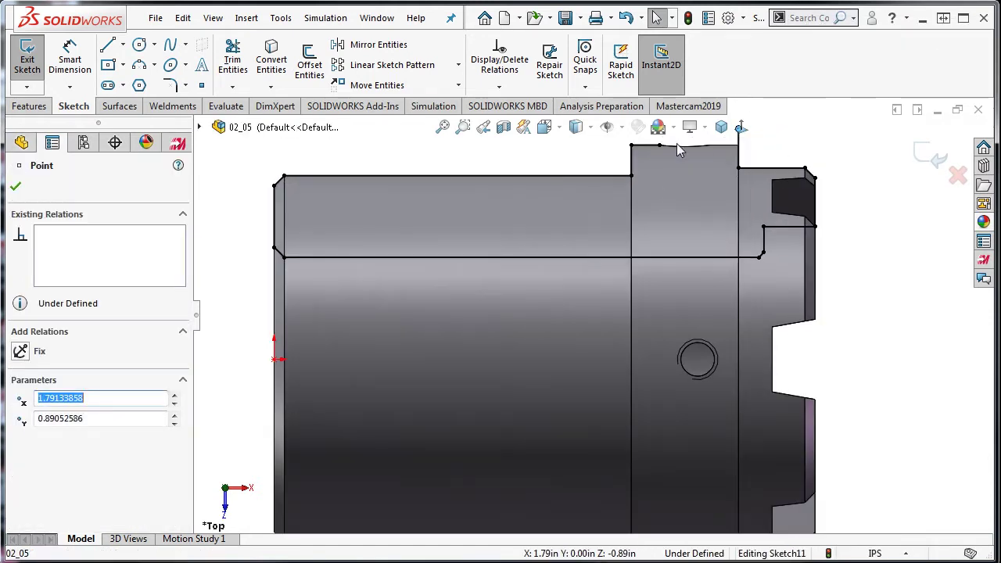
pyautogui.hotkey('ctrl', 'z')
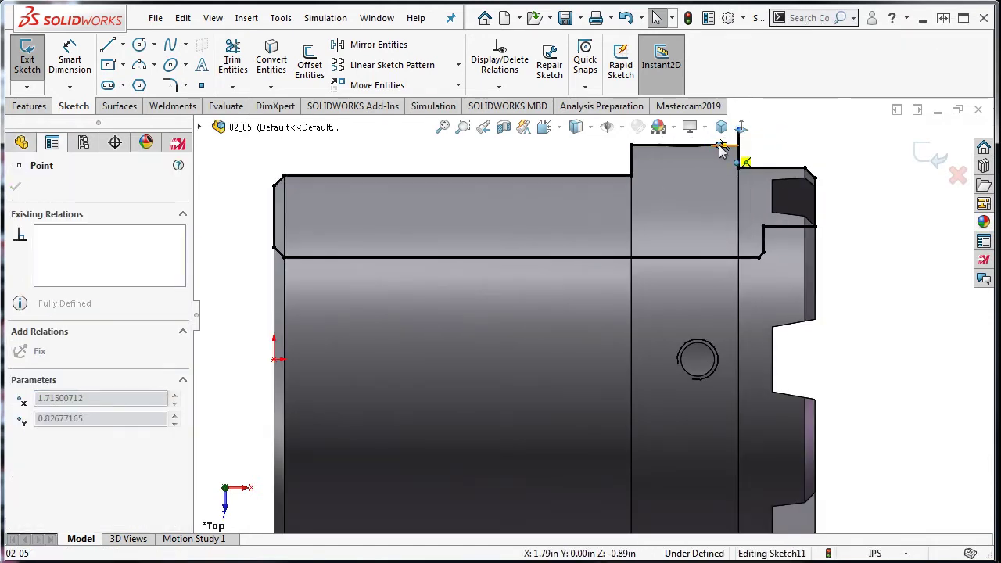
pyautogui.click(719, 146)
pyautogui.scroll(-2, 744, 152)
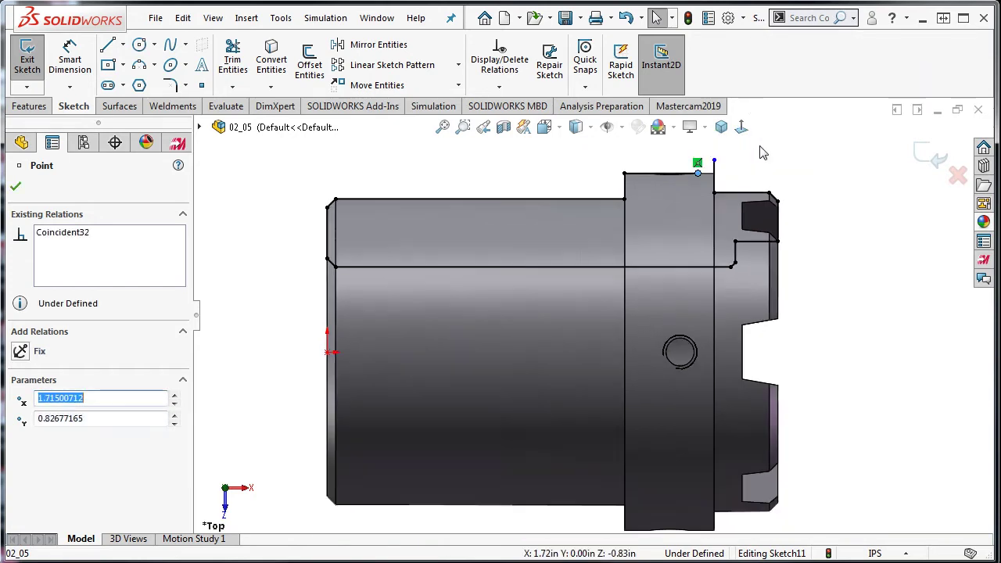
pyautogui.keyDown('ctrl'); pyautogui.click(713, 161); pyautogui.keyUp('ctrl')
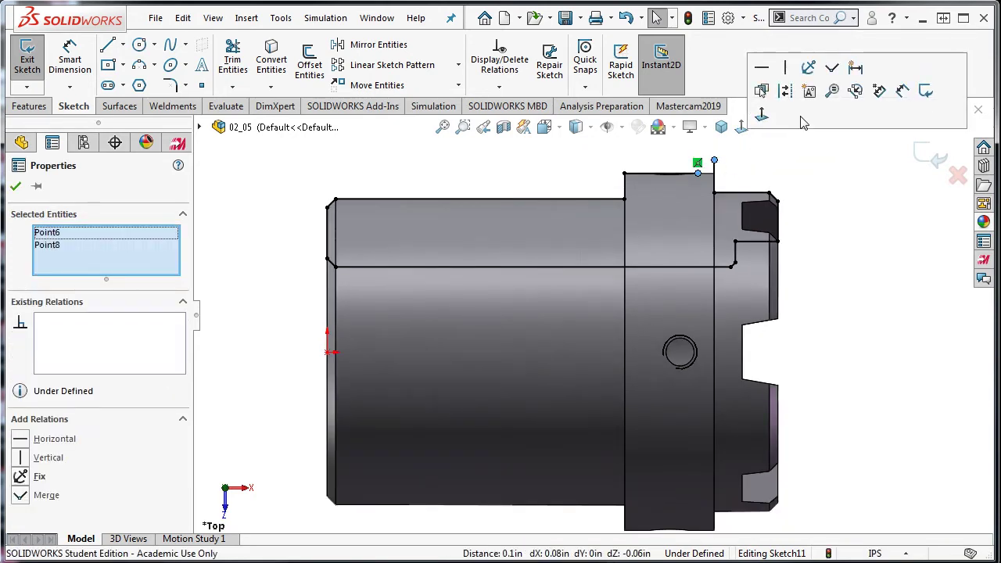
pyautogui.click(831, 68)
pyautogui.click(829, 197)
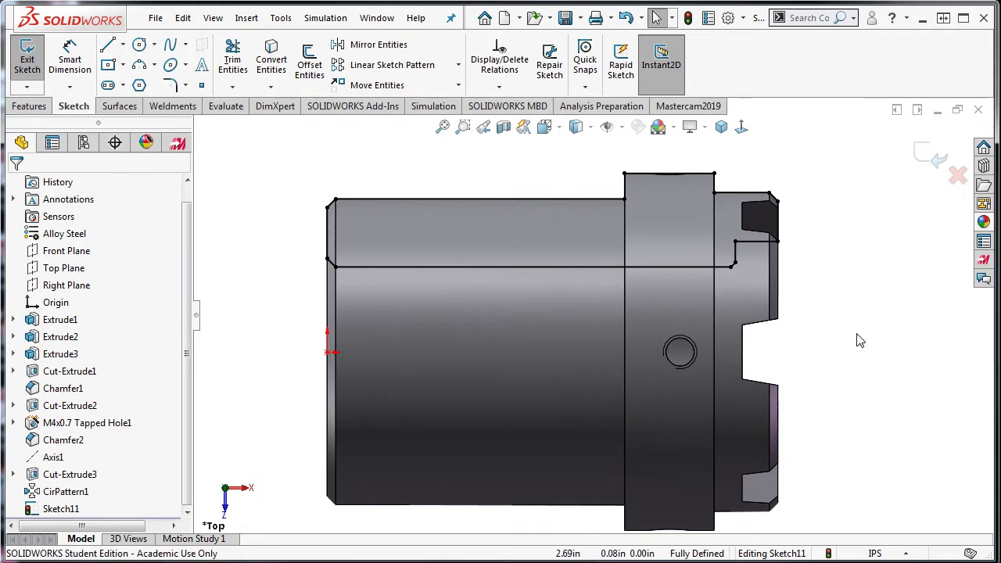
# Step: Draw a 2.18in horizontal line from the origin and convert it to a construction centerline
pyautogui.press('l')
pyautogui.click(328, 353)
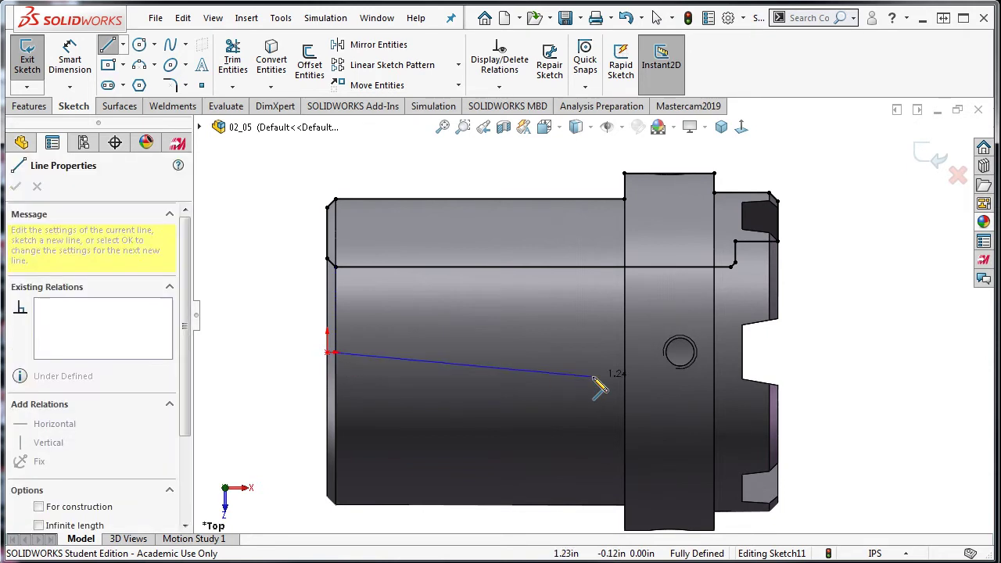
pyautogui.doubleClick(798, 353)
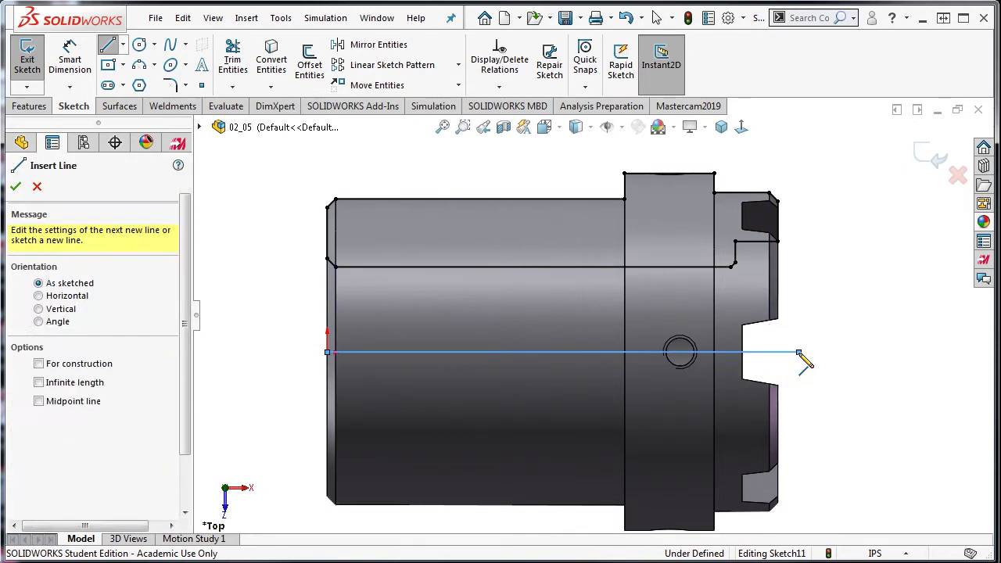
pyautogui.press('Escape')
pyautogui.click(794, 352)
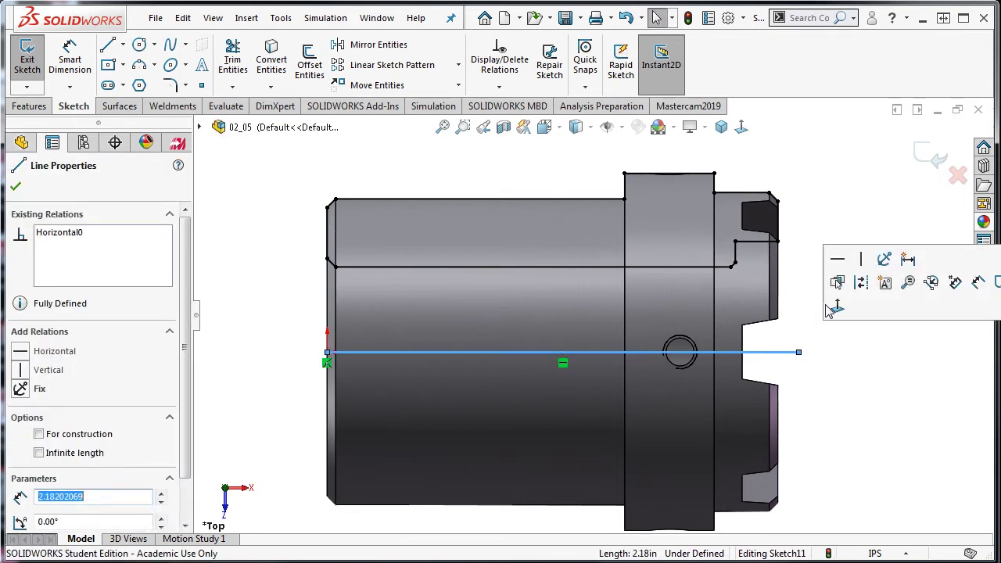
pyautogui.click(861, 282)
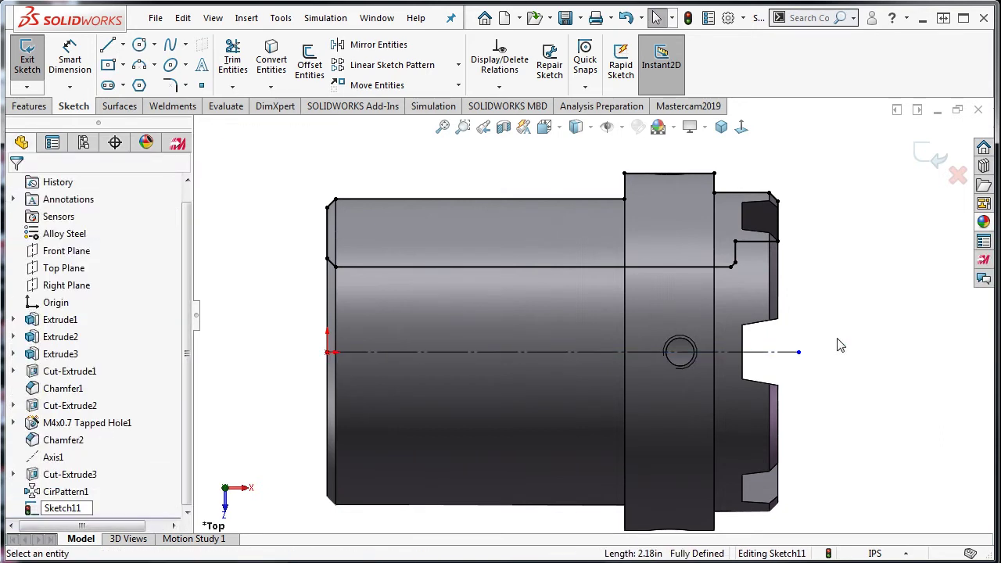
# Step: Exit Sketch11 and revolve it 360° Blind with Merge result unchecked
pyautogui.click(937, 168)
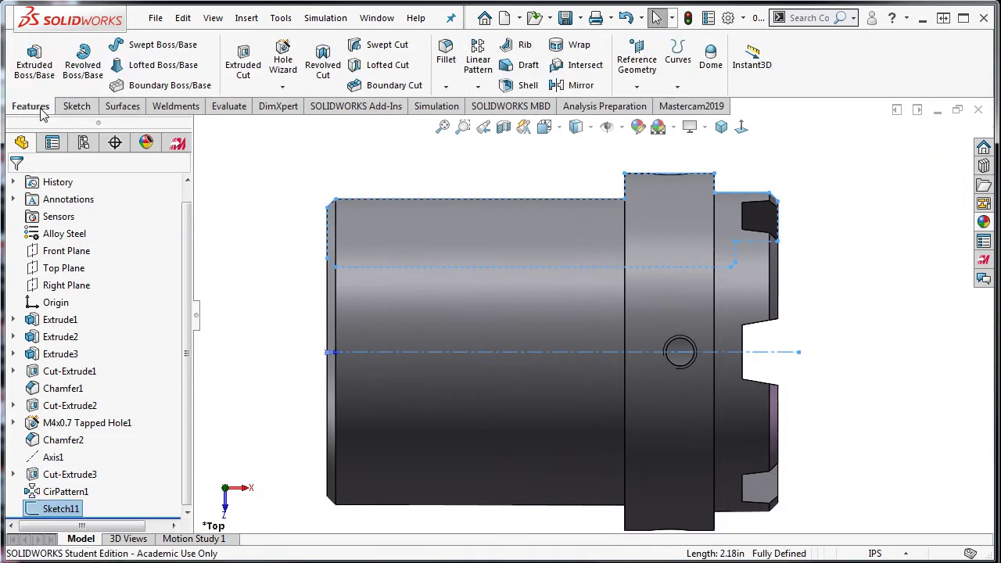
pyautogui.click(81, 74)
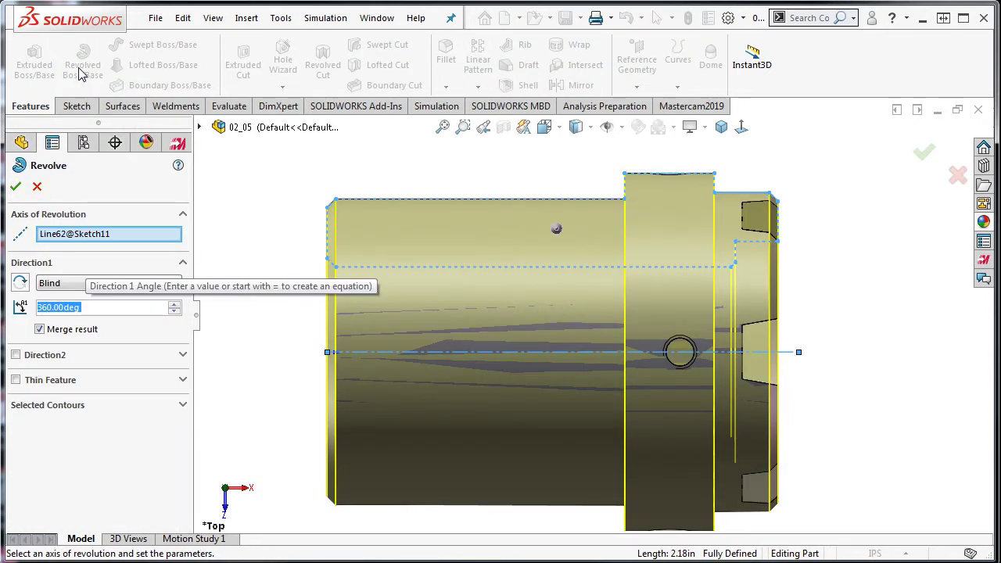
pyautogui.click(40, 329)
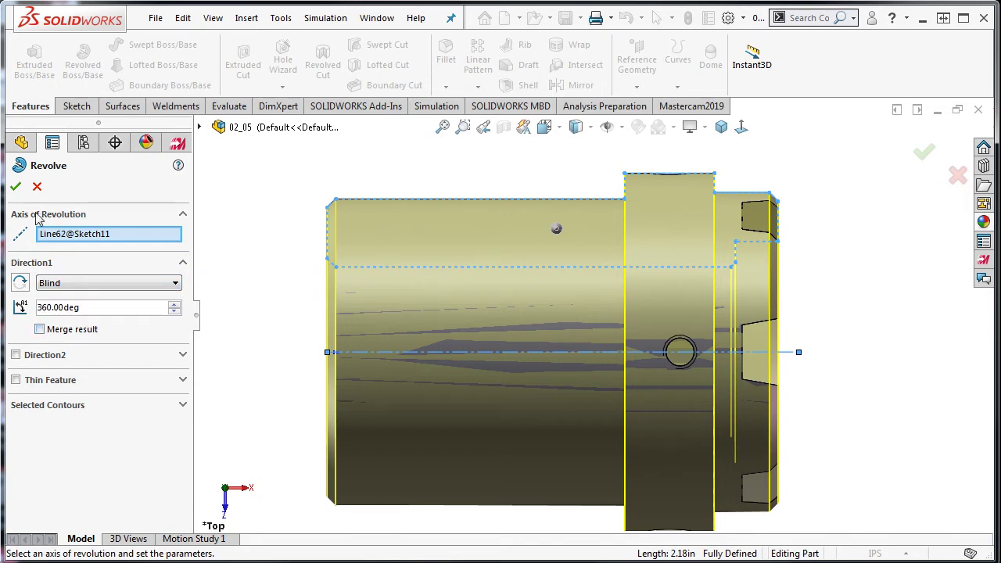
pyautogui.click(15, 186)
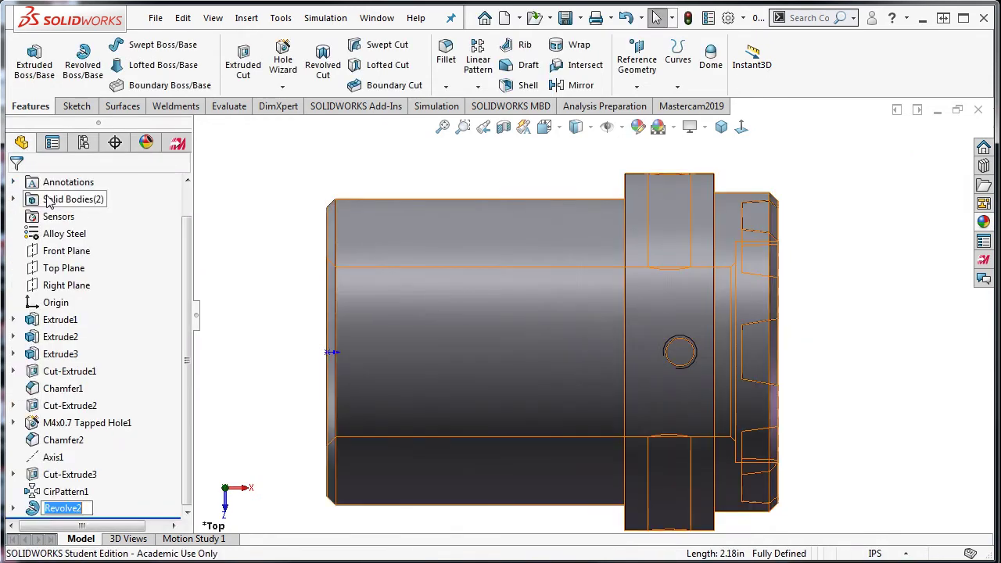
# Step: Give the Revolve2 solid body a red body appearance
pyautogui.doubleClick(49, 200)
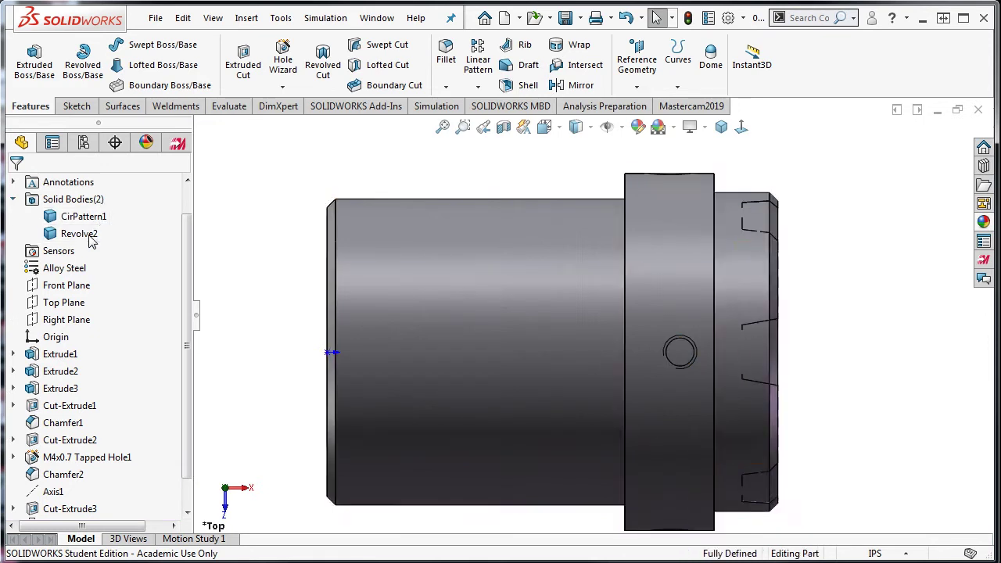
pyautogui.click(78, 234)
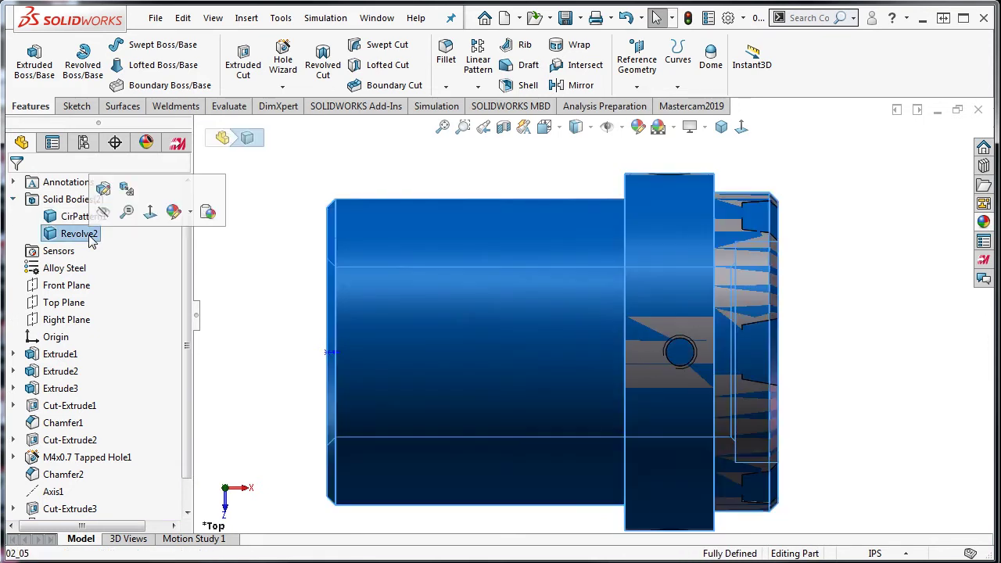
pyautogui.click(189, 218)
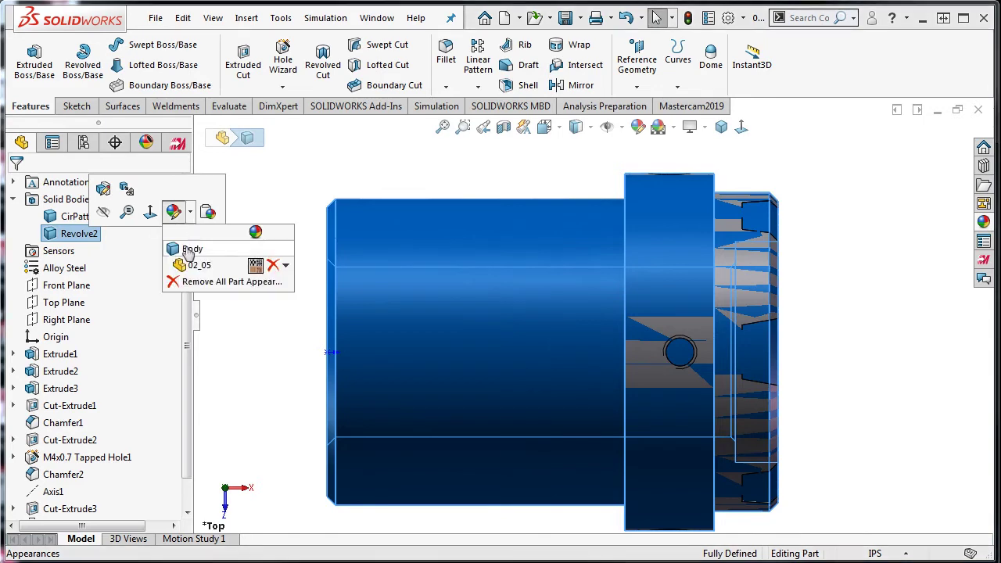
pyautogui.click(189, 250)
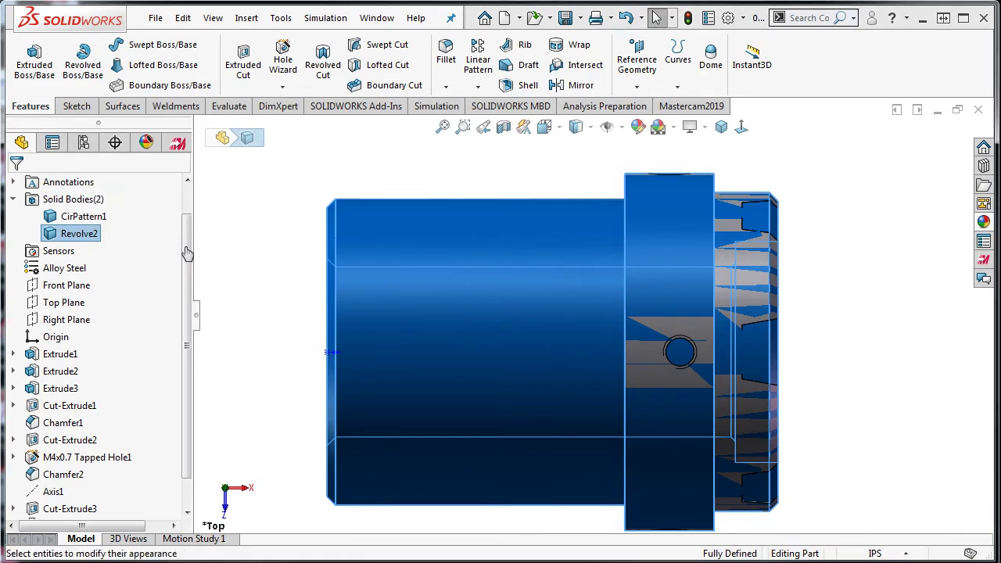
pyautogui.click(62, 513)
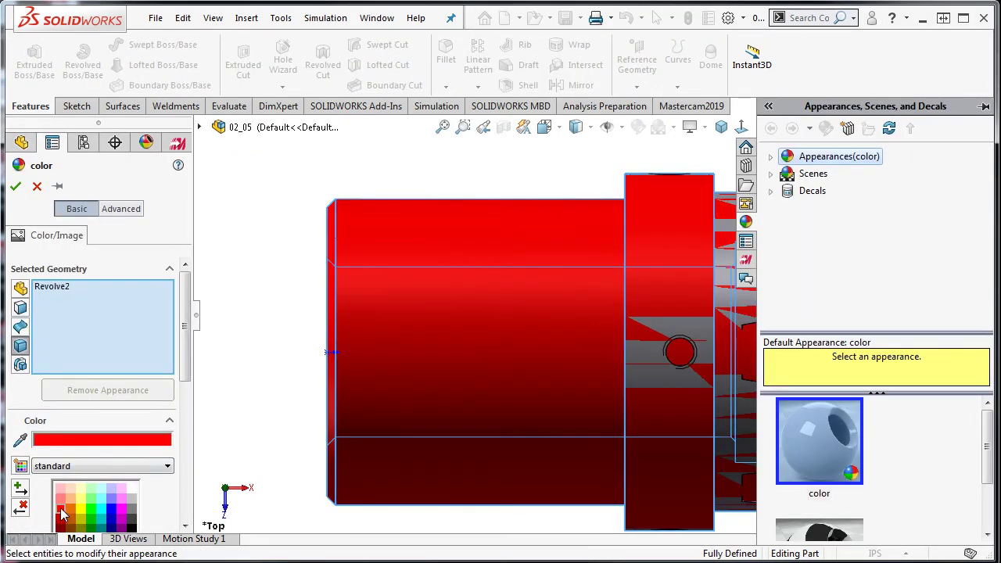
pyautogui.click(16, 186)
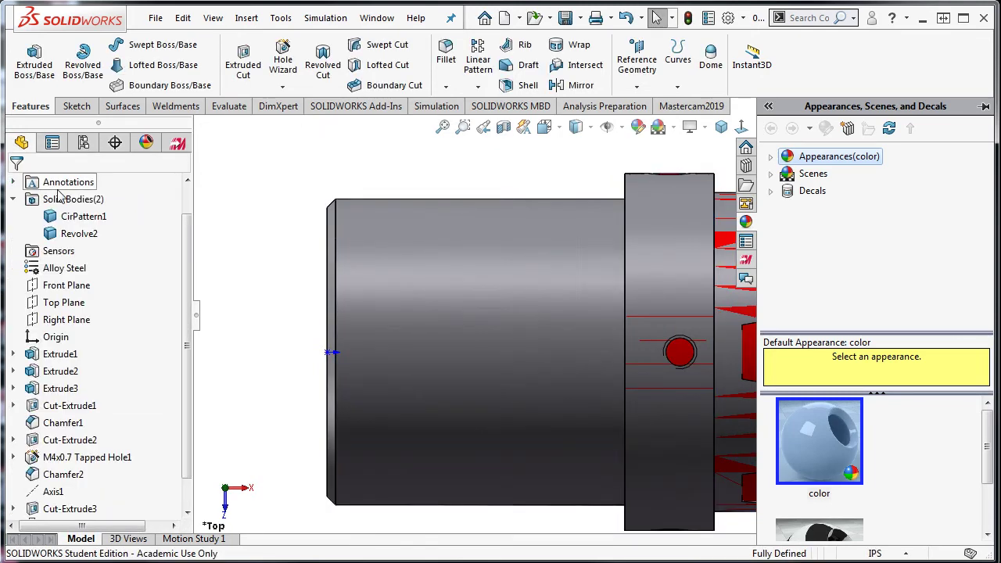
# Step: Hide the CirPattern1 body and return to the Mastercam toolpath manager
pyautogui.click(82, 215)
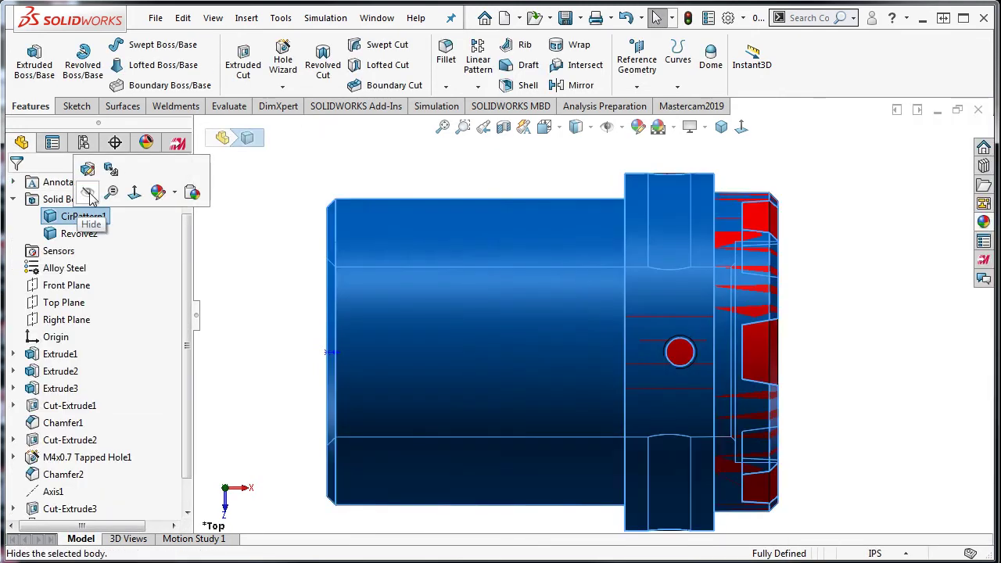
pyautogui.click(92, 199)
pyautogui.click(178, 142)
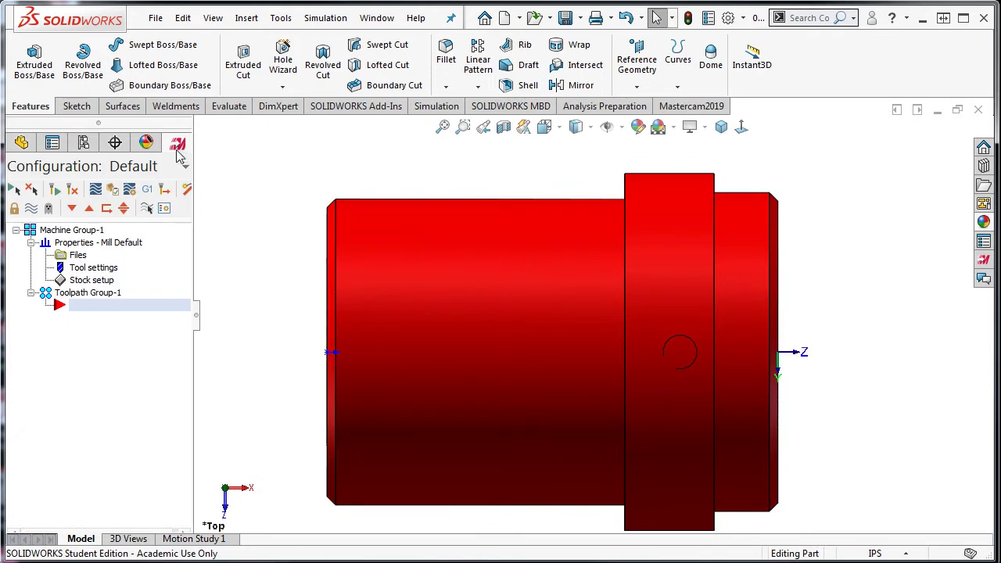
# Step: In Machine Group-1 Stock Setup, choose Solid as the stock shape and go select the body
pyautogui.click(102, 285)
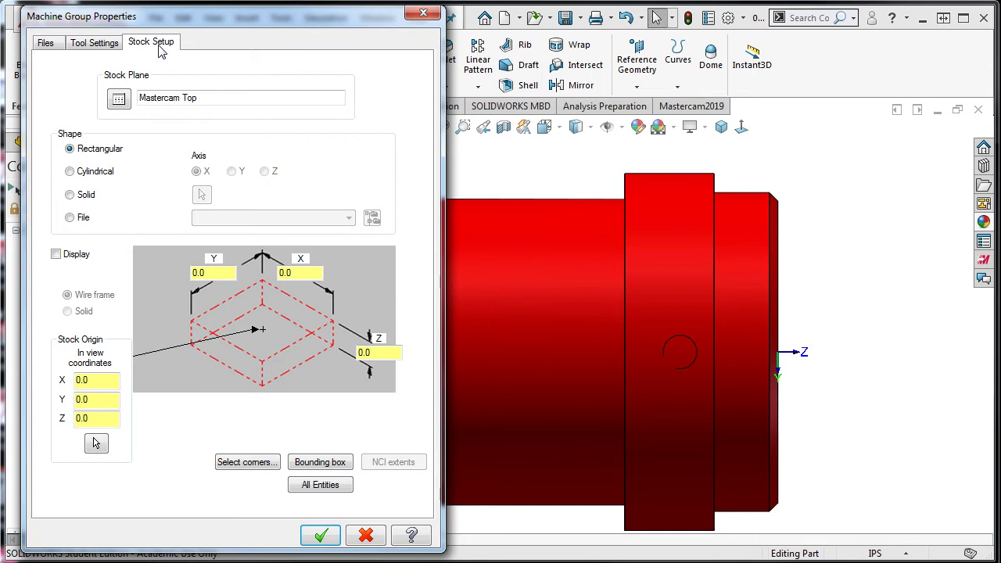
pyautogui.click(70, 195)
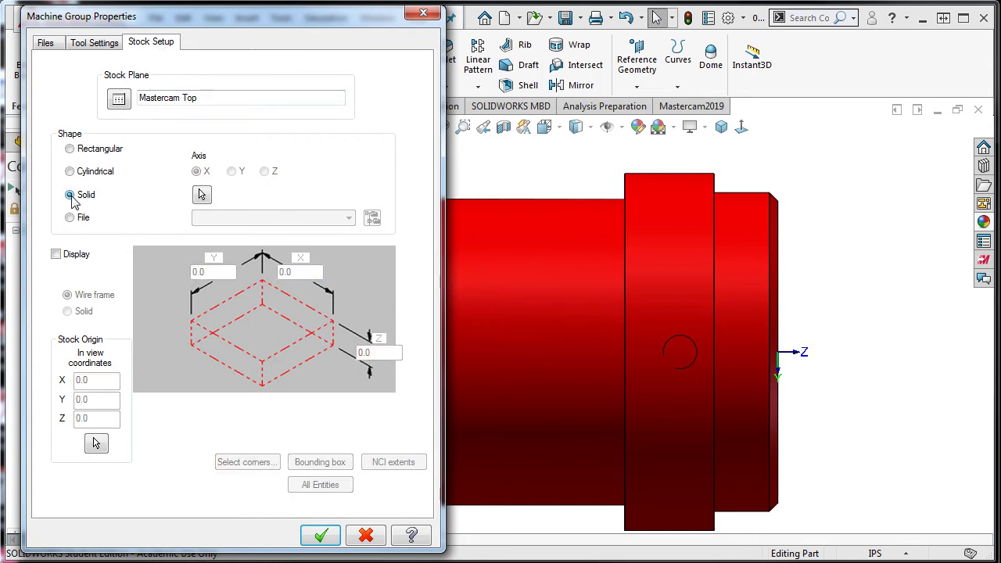
pyautogui.click(202, 195)
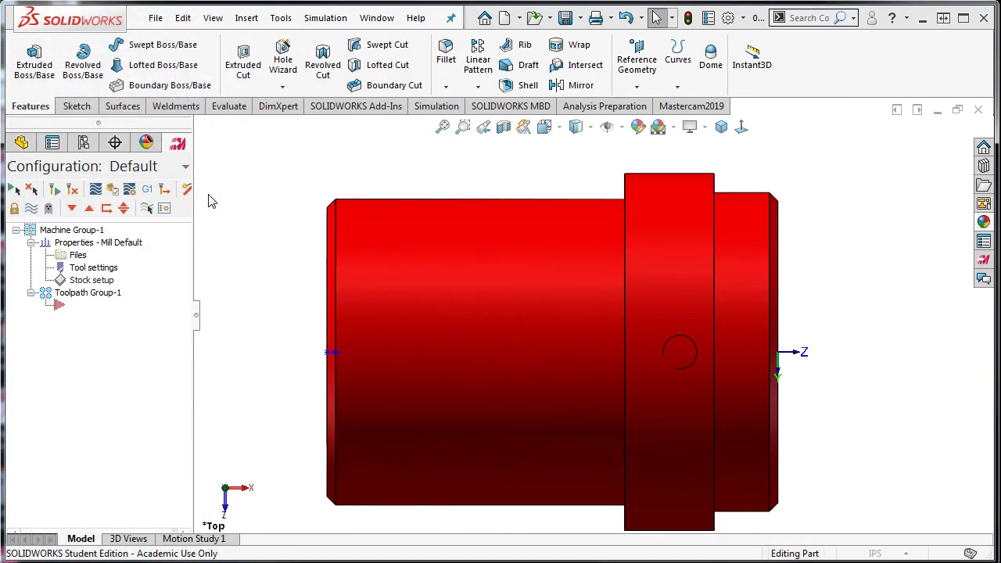
# Step: Assign the red Revolve2 body as Mastercam solid stock and display it as wireframe
pyautogui.click(414, 266)
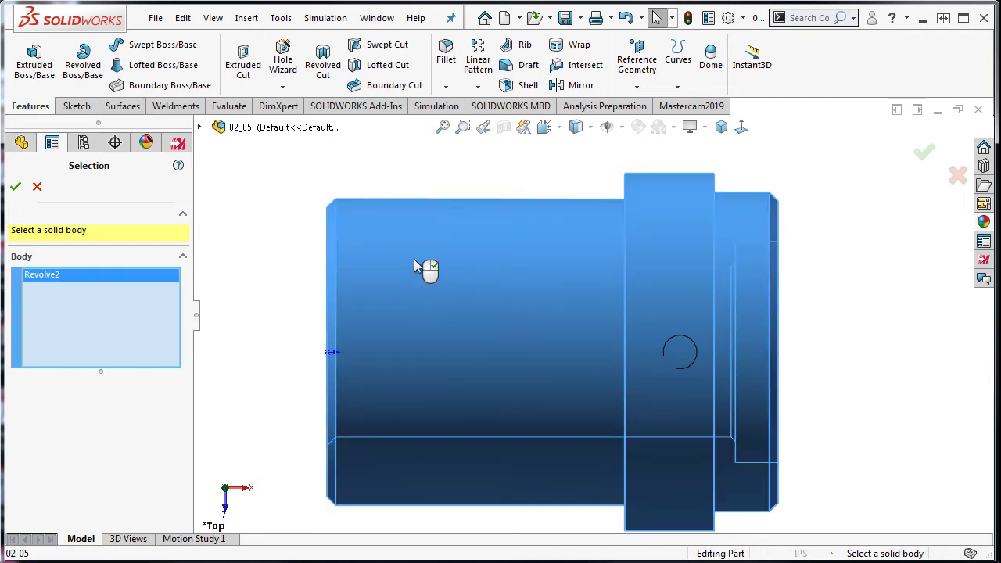
pyautogui.click(16, 186)
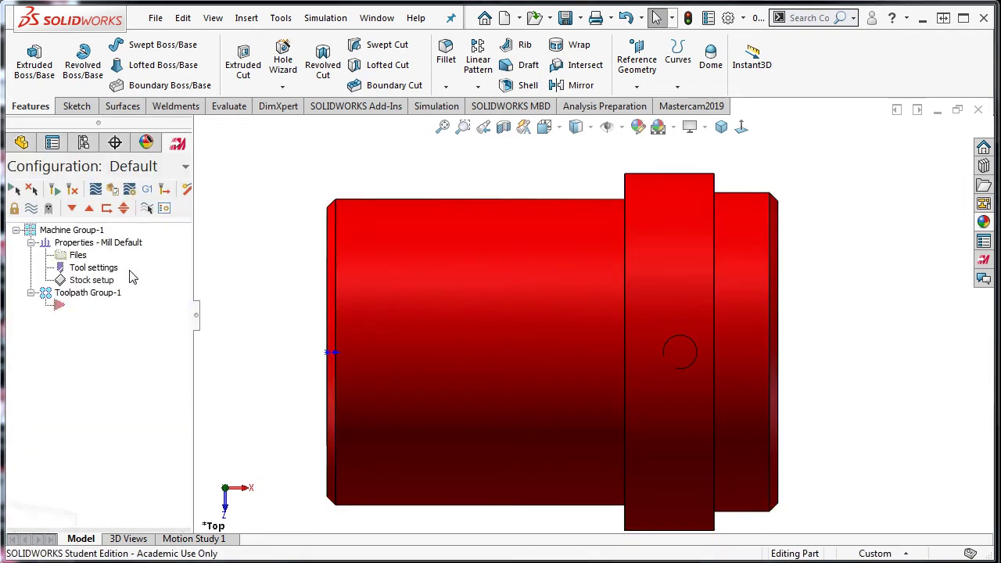
pyautogui.click(131, 278)
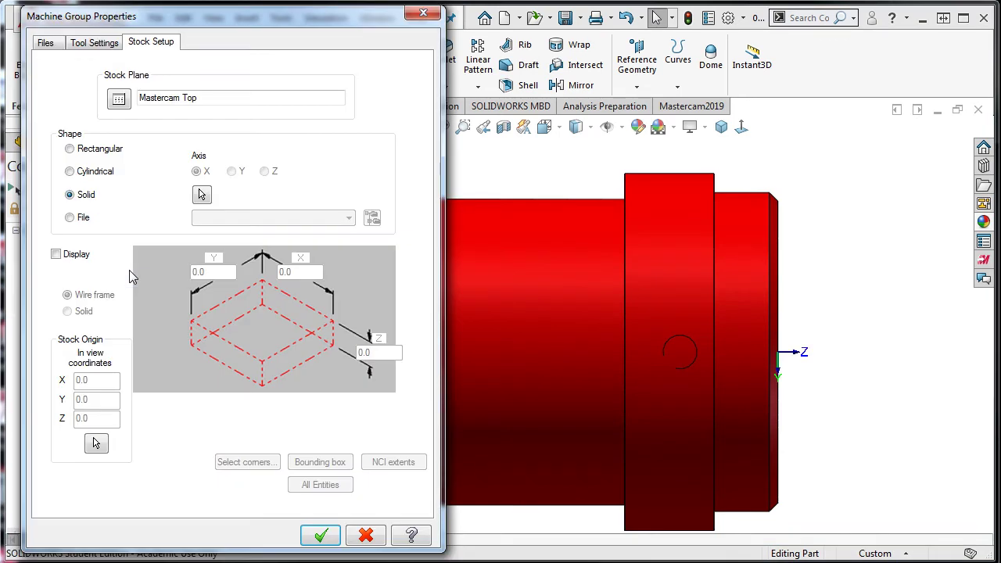
pyautogui.click(57, 258)
pyautogui.click(321, 535)
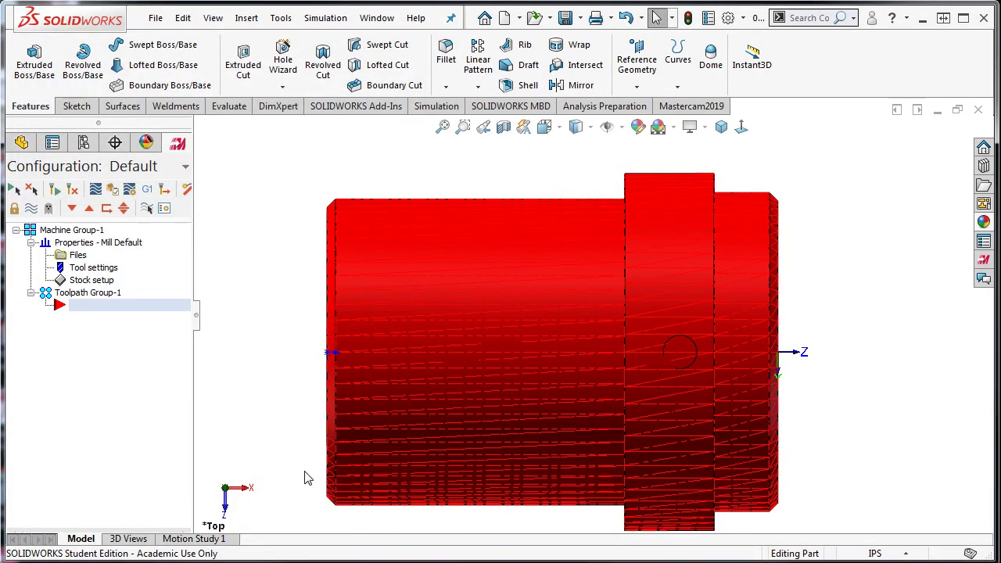
# Step: In the FeatureManager tree, show the CirPattern1 body and hide the Revolve2 body
pyautogui.click(21, 143)
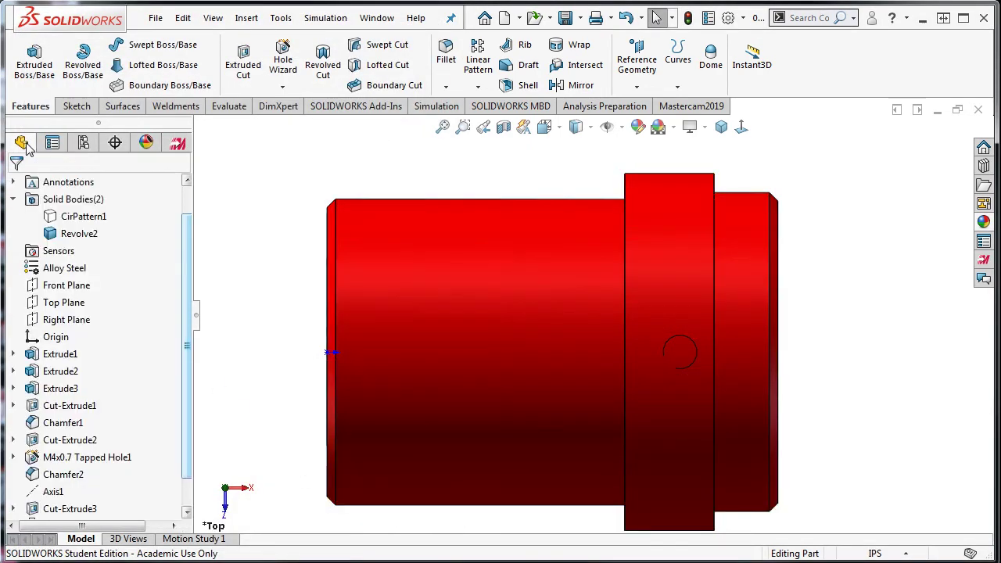
pyautogui.click(78, 216)
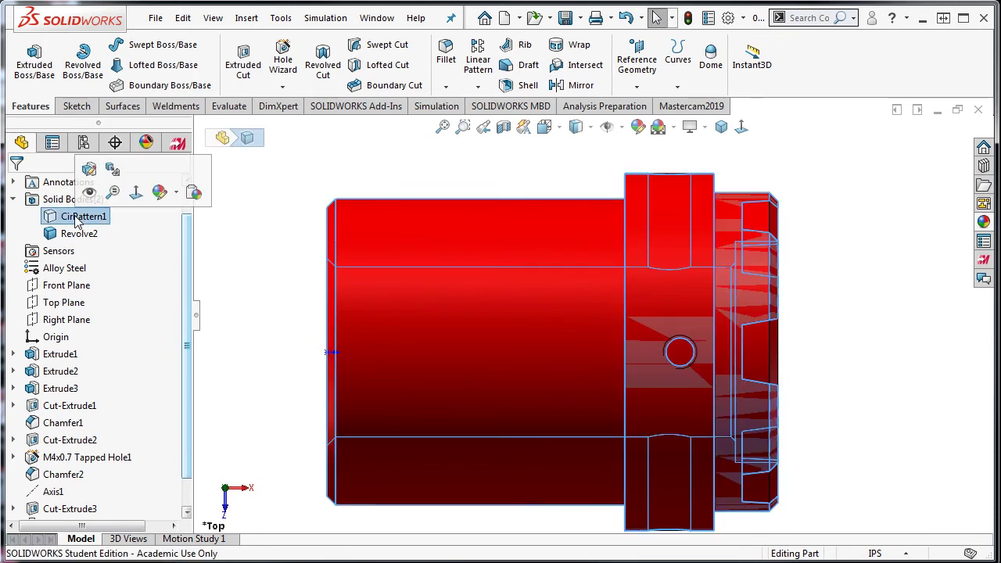
pyautogui.click(89, 195)
pyautogui.click(82, 233)
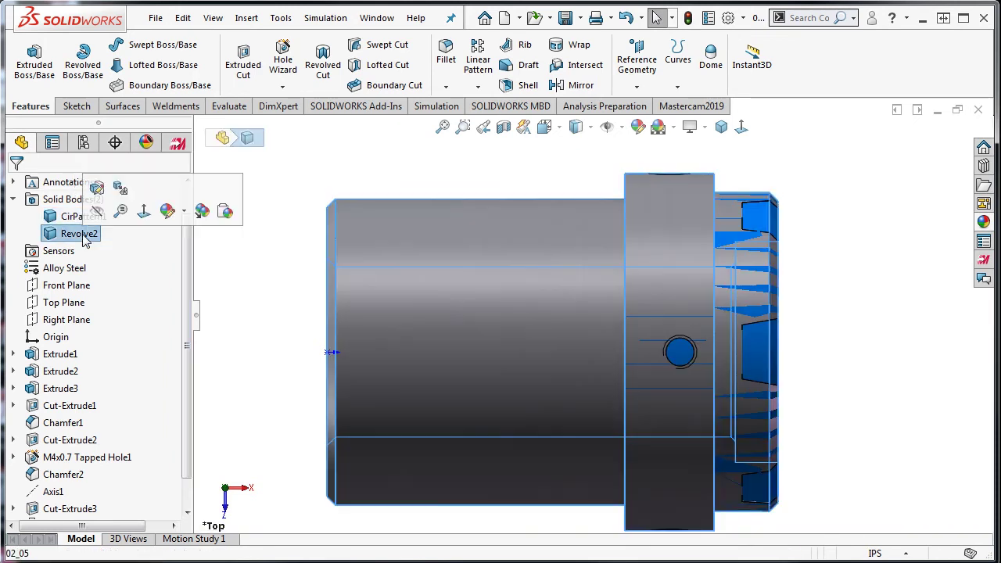
pyautogui.click(97, 213)
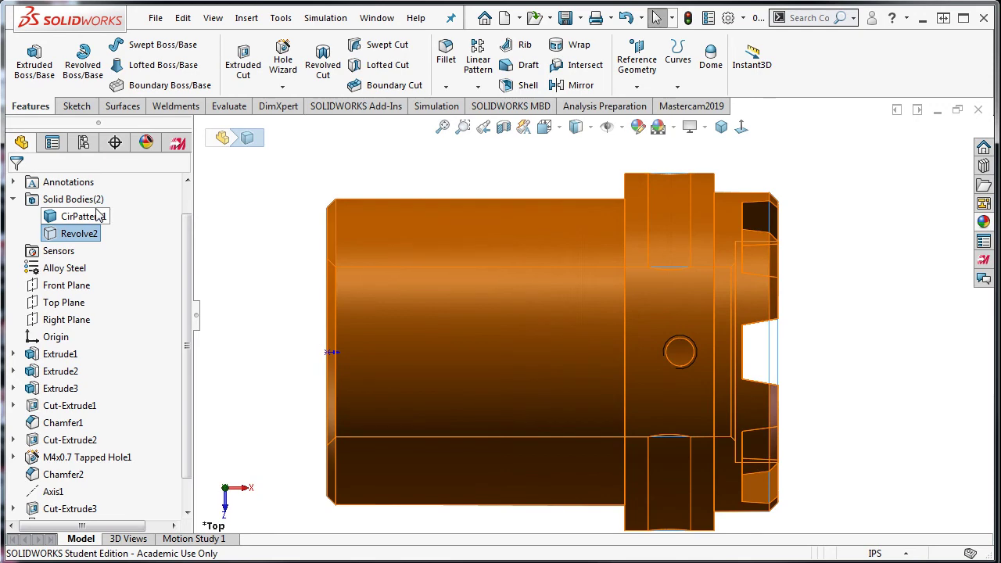
pyautogui.click(176, 147)
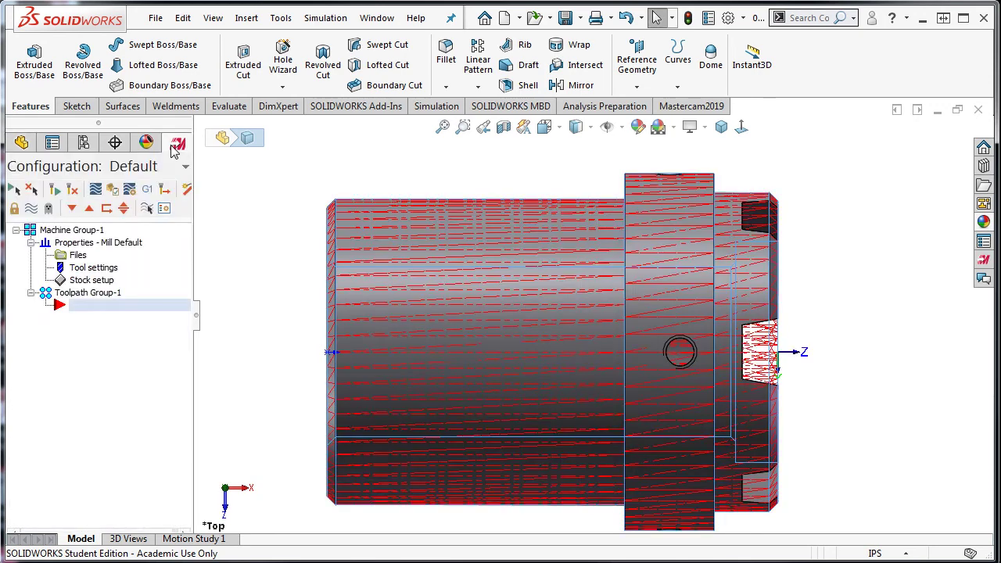